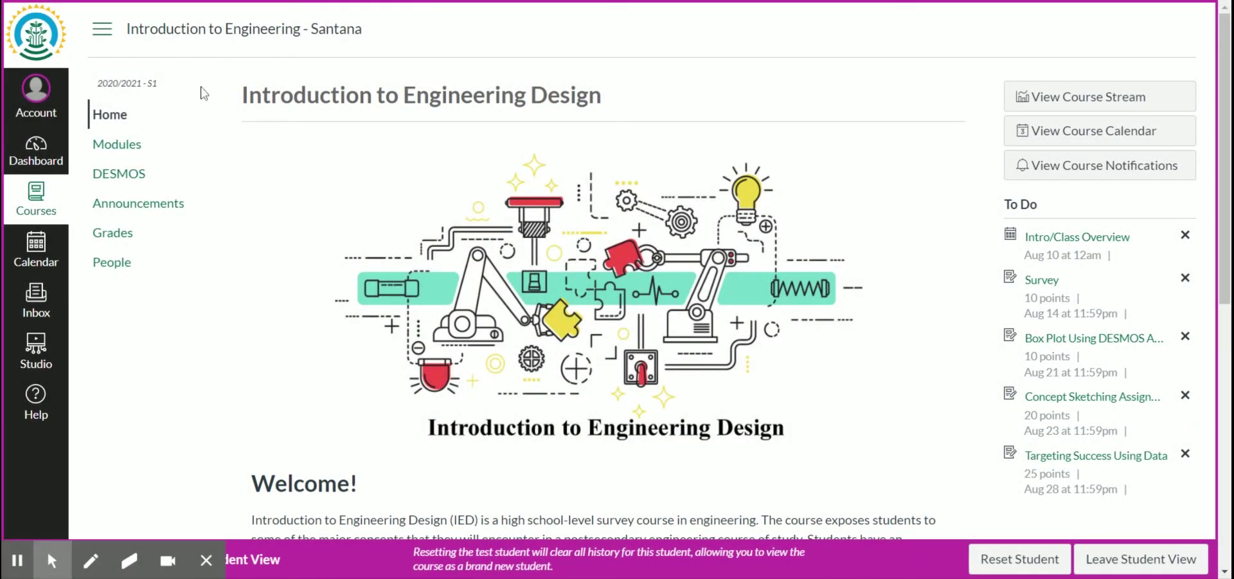
Step: Open the Targeting Success Using Data assignment from the course Modules list
left_click(142, 147)
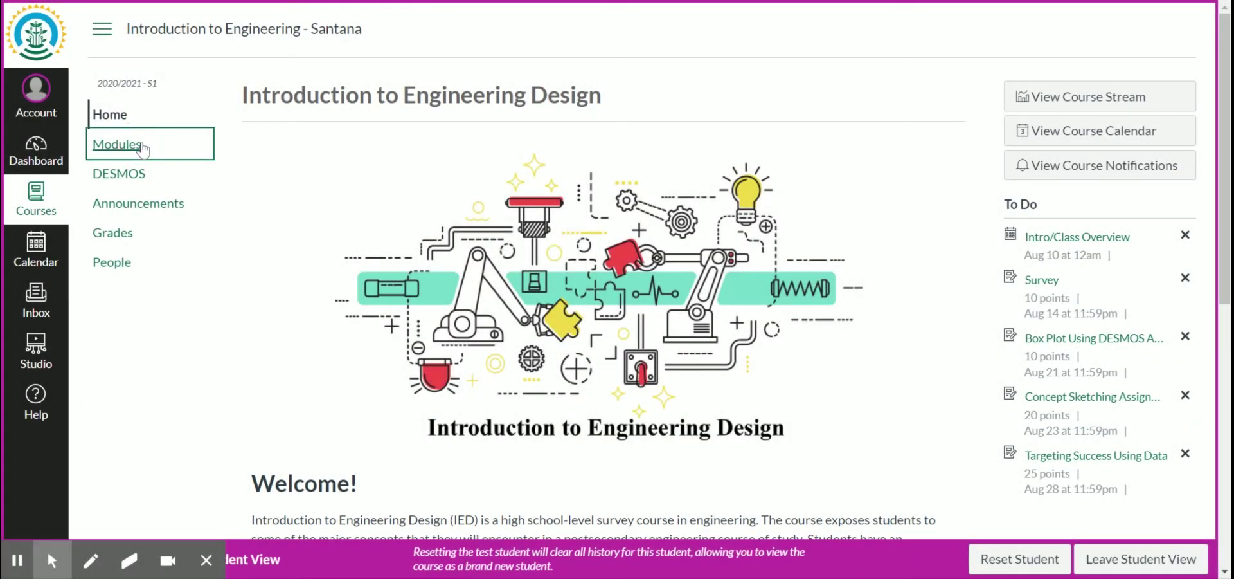
scroll(253, 135, "down", 15)
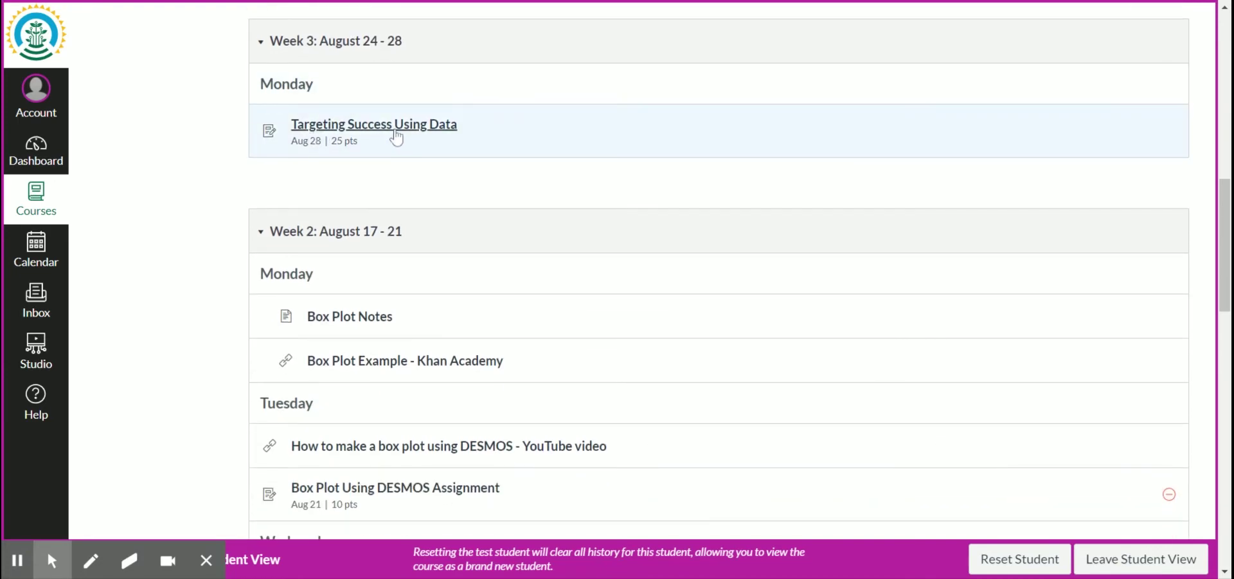
left_click(401, 129)
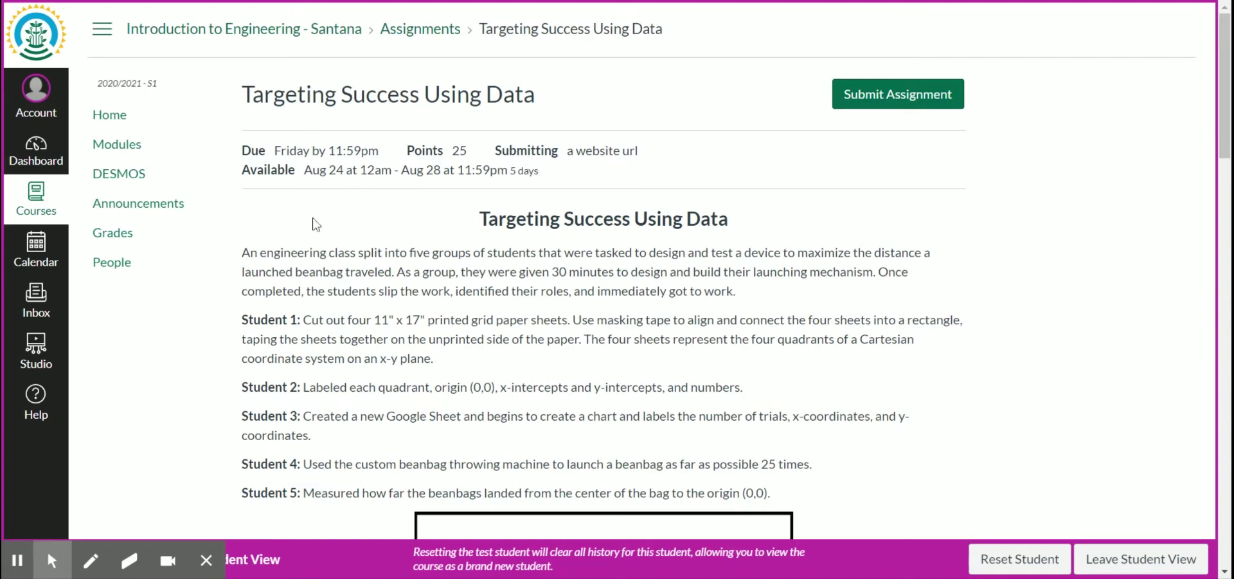
Step: Follow the assignment's distance-formula link to the template spreadsheet
scroll(565, 214, "down", 10)
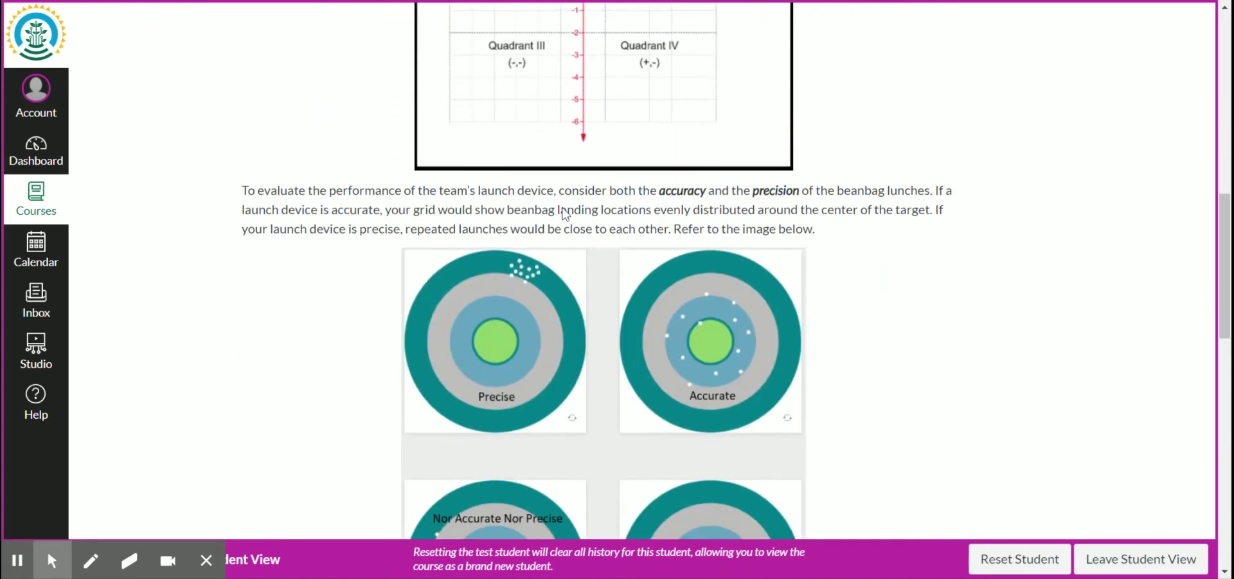
scroll(565, 214, "down", 9)
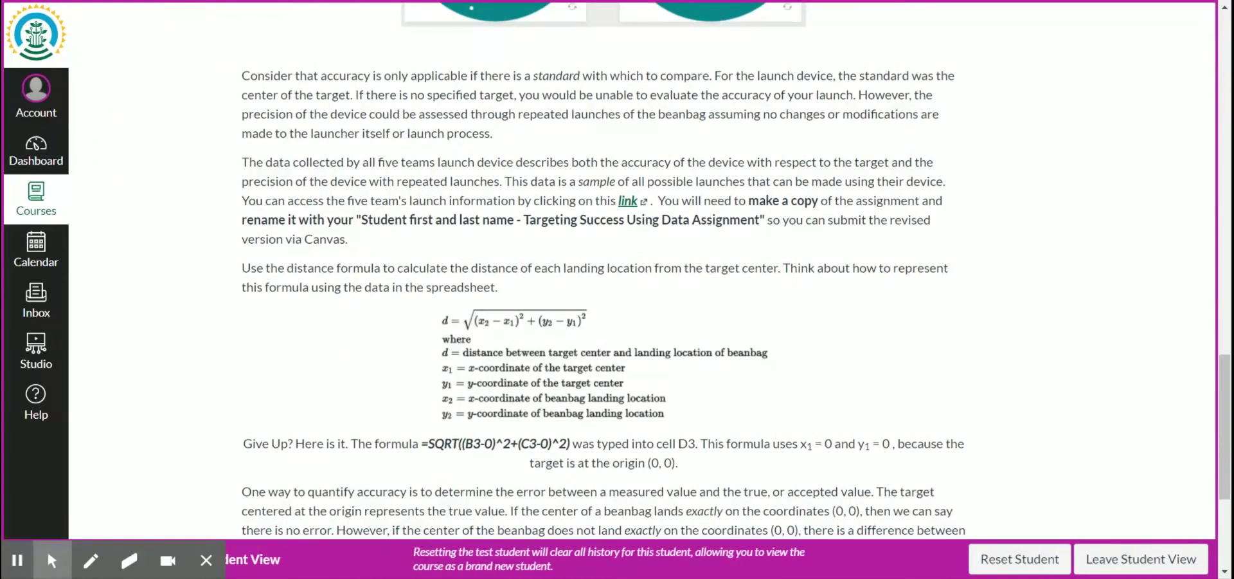
double_click(627, 201)
left_click(627, 204)
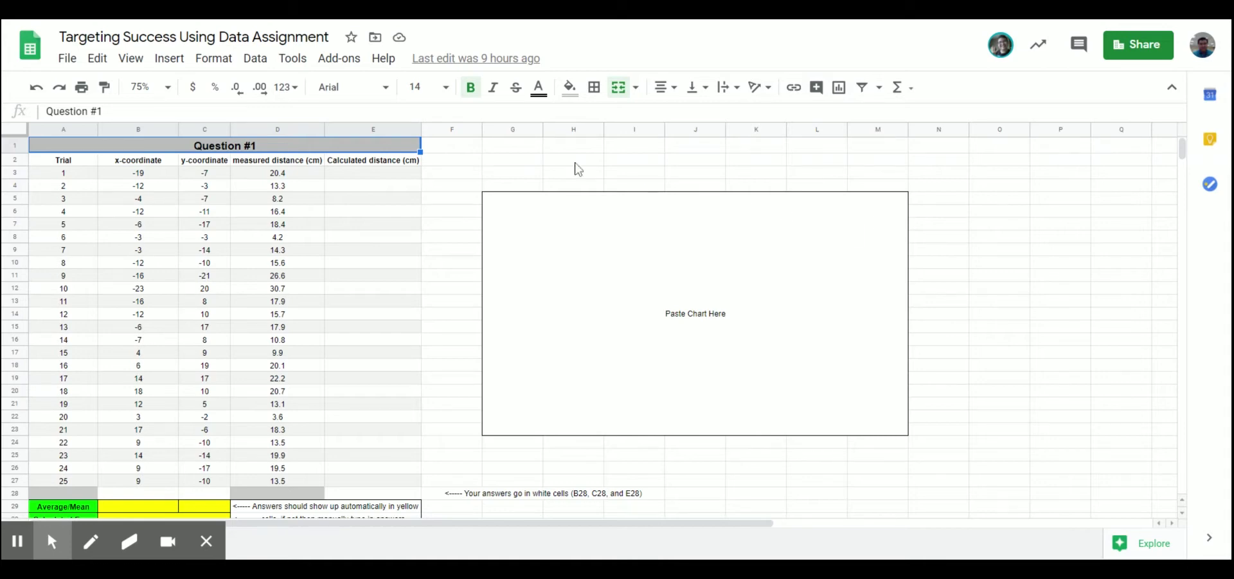
Step: Make a copy titled with the student's full name and a dash instead of 'Copy of'
left_click(68, 58)
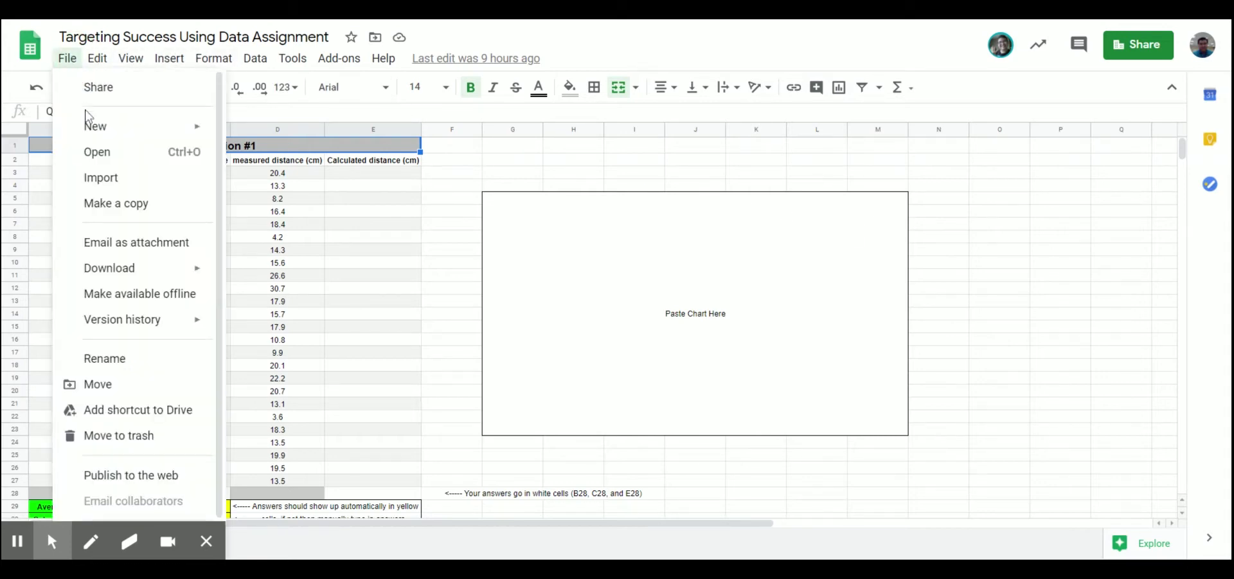
left_click(115, 204)
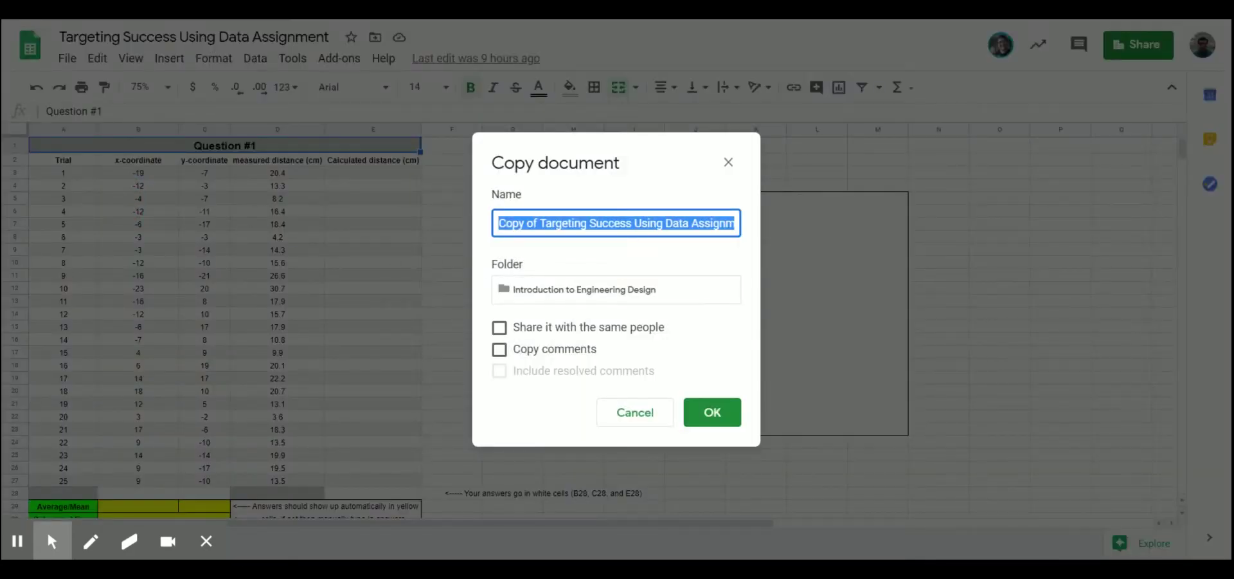
left_click(586, 222)
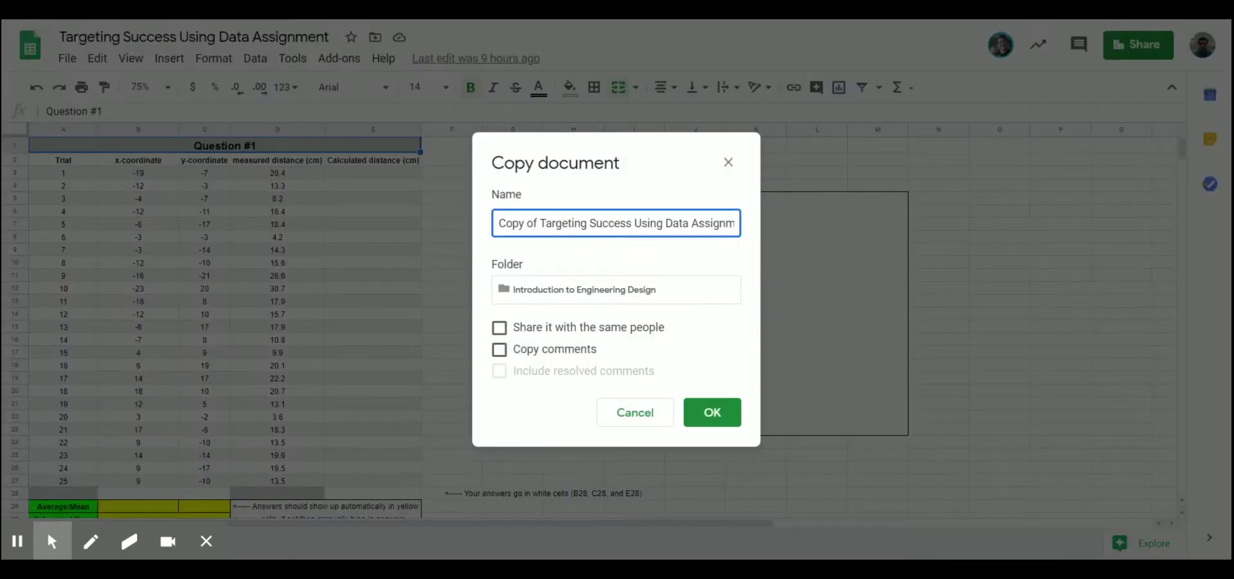
left_click_drag(537, 222, 460, 221)
key("BackSpace")
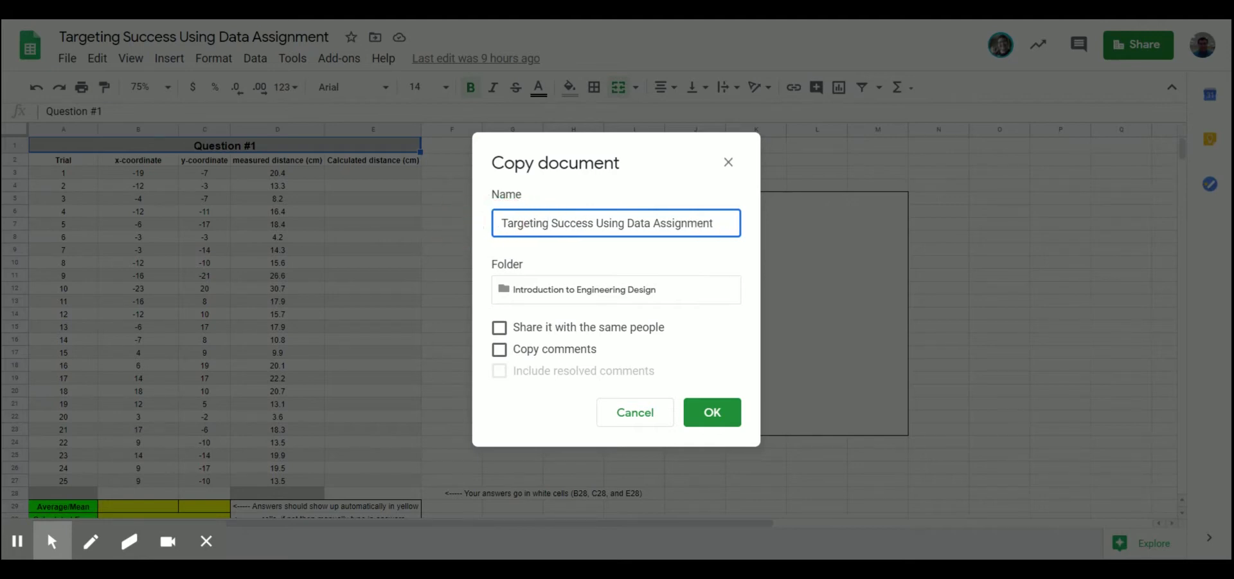
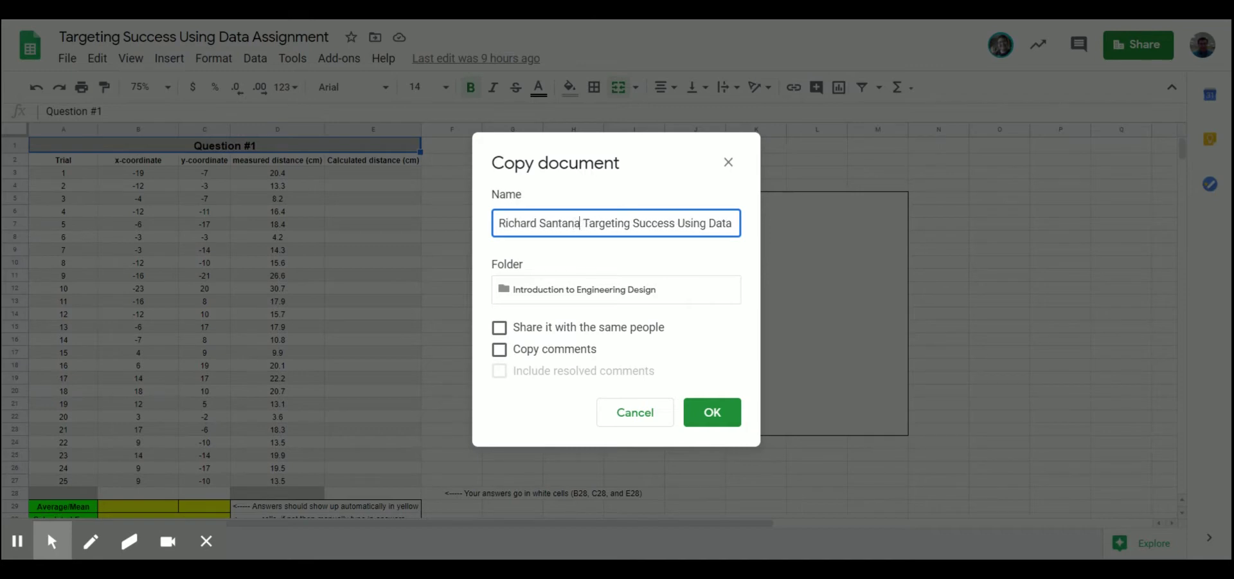
type(" -")
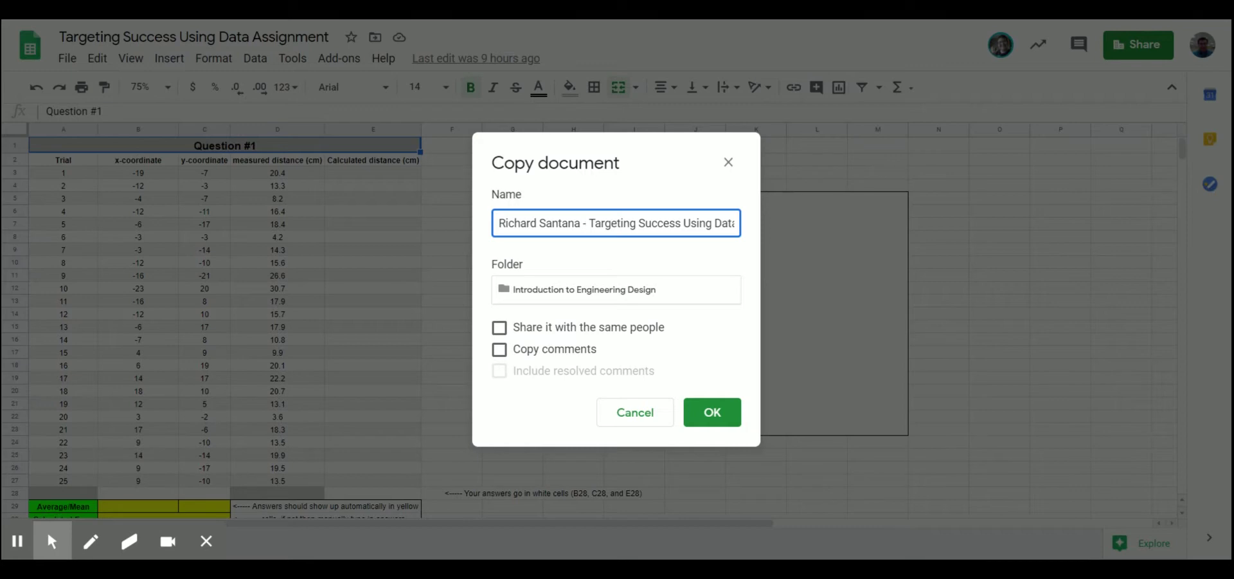
left_click(712, 415)
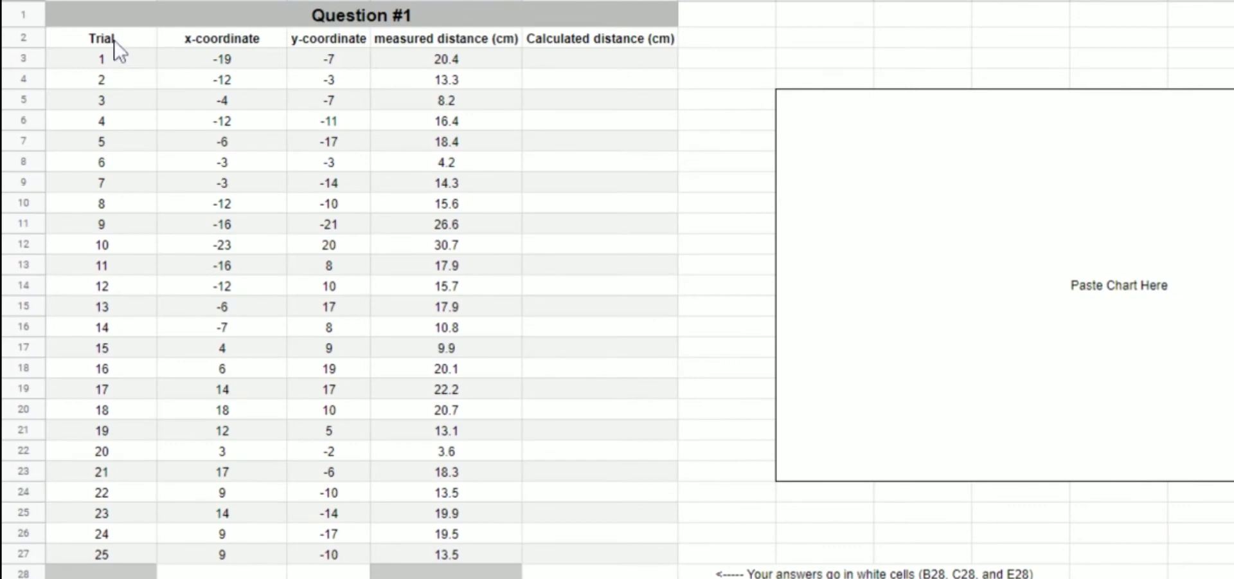
Step: Review the Trial, x-, y-coordinate, measured and calculated distance columns
left_click(114, 40)
key("ctrl+shift+Down")
left_click(112, 41)
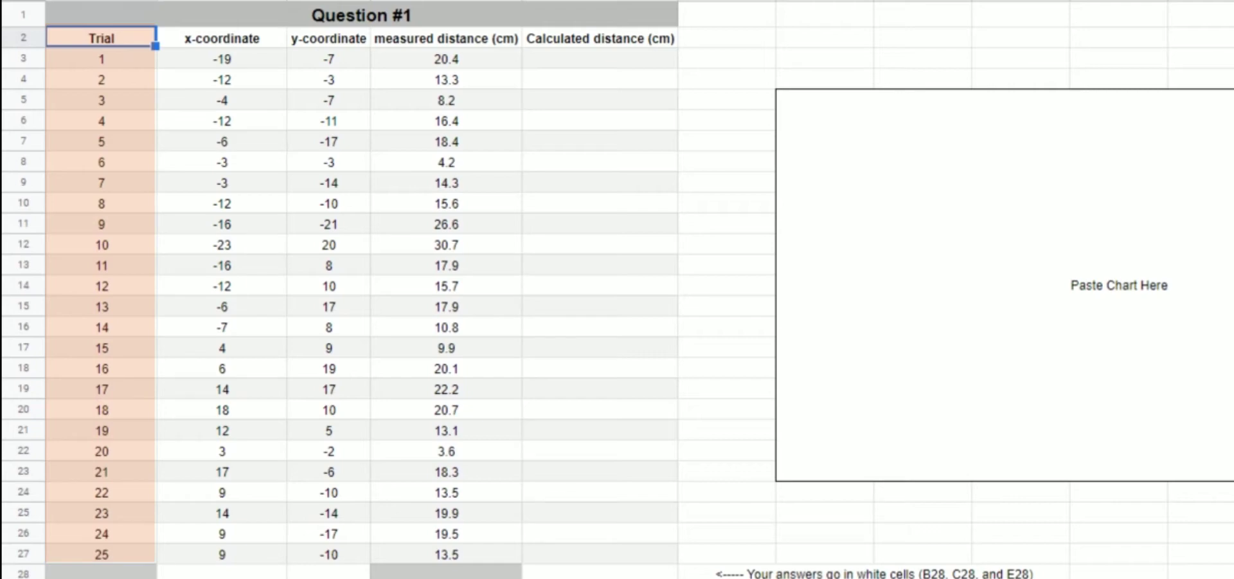
left_click(266, 36)
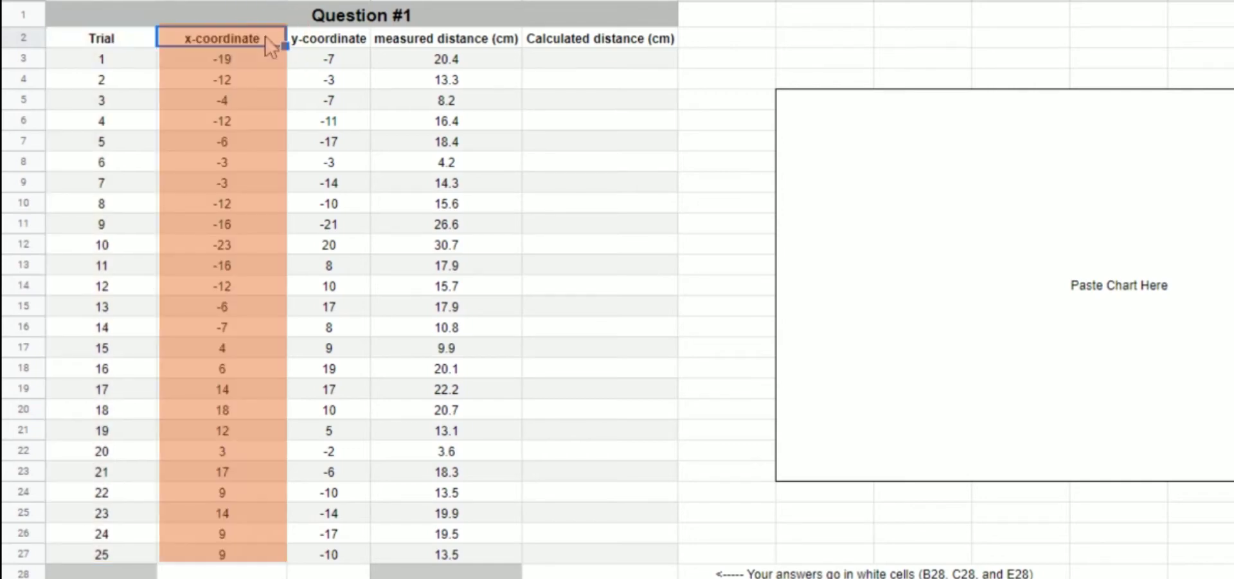
left_click(331, 37)
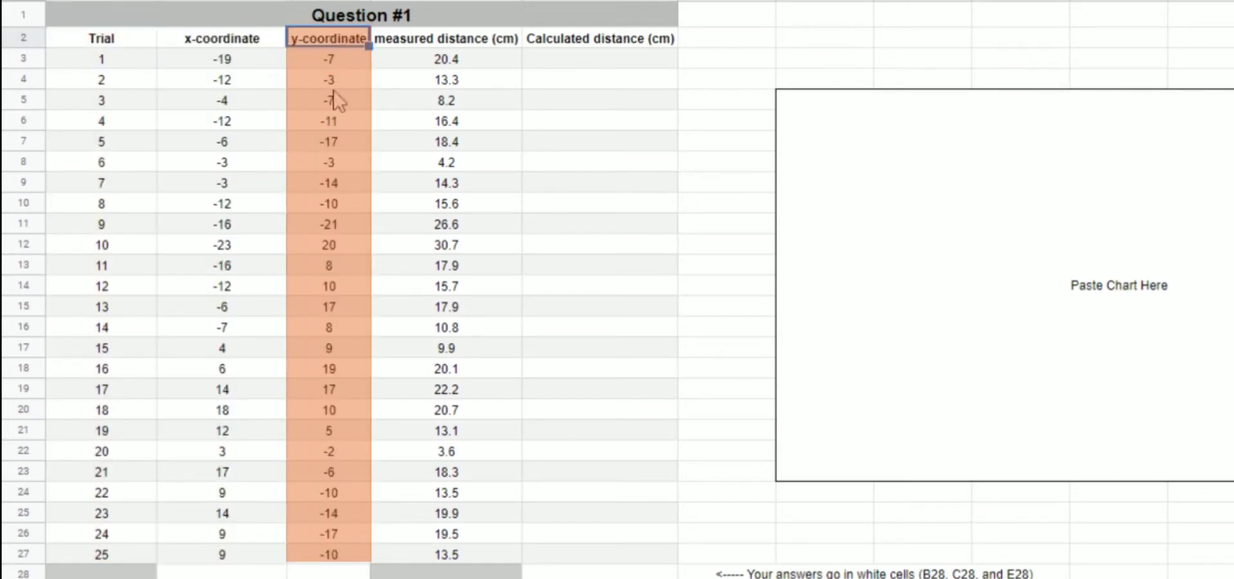
left_click(467, 38)
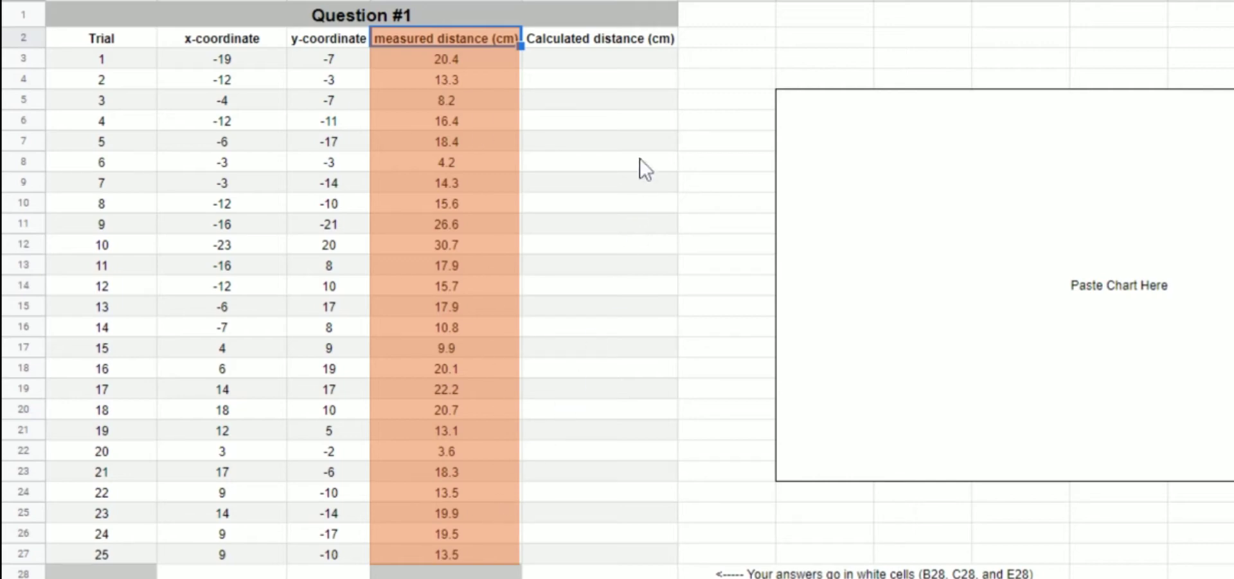
mouse_move(585, 61)
left_mouse_down()
mouse_move(566, 157)
mouse_move(583, 297)
mouse_move(551, 380)
mouse_move(566, 543)
left_mouse_up()
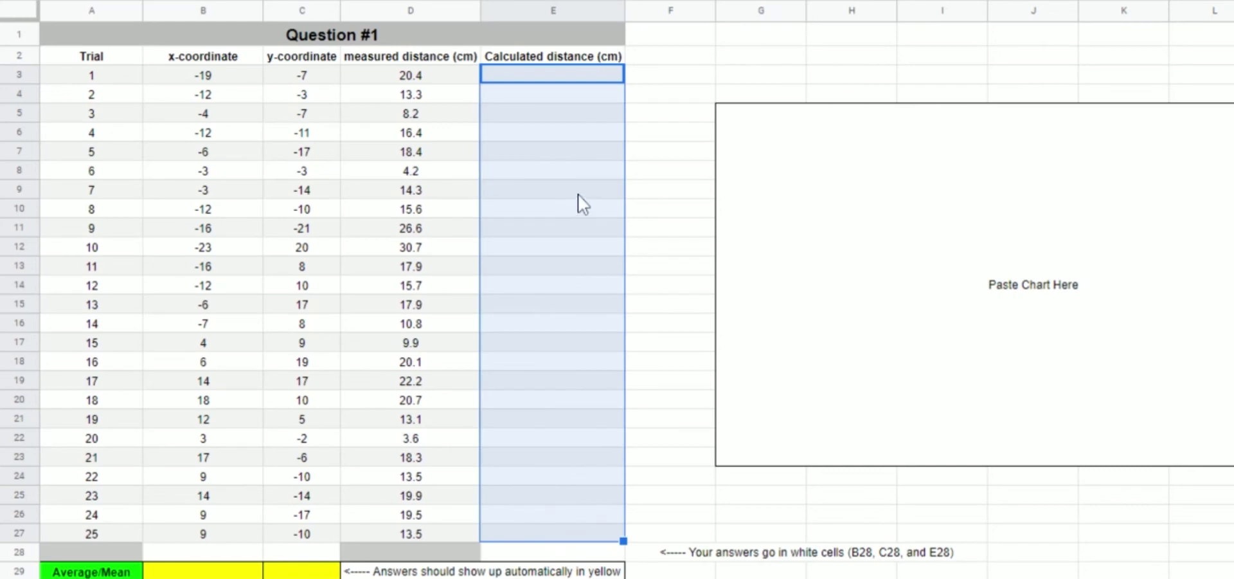
Step: Review the answer cells B28 and C28, Average/Mean C29 and Calculated Error B30
left_click(229, 552)
left_click(296, 552)
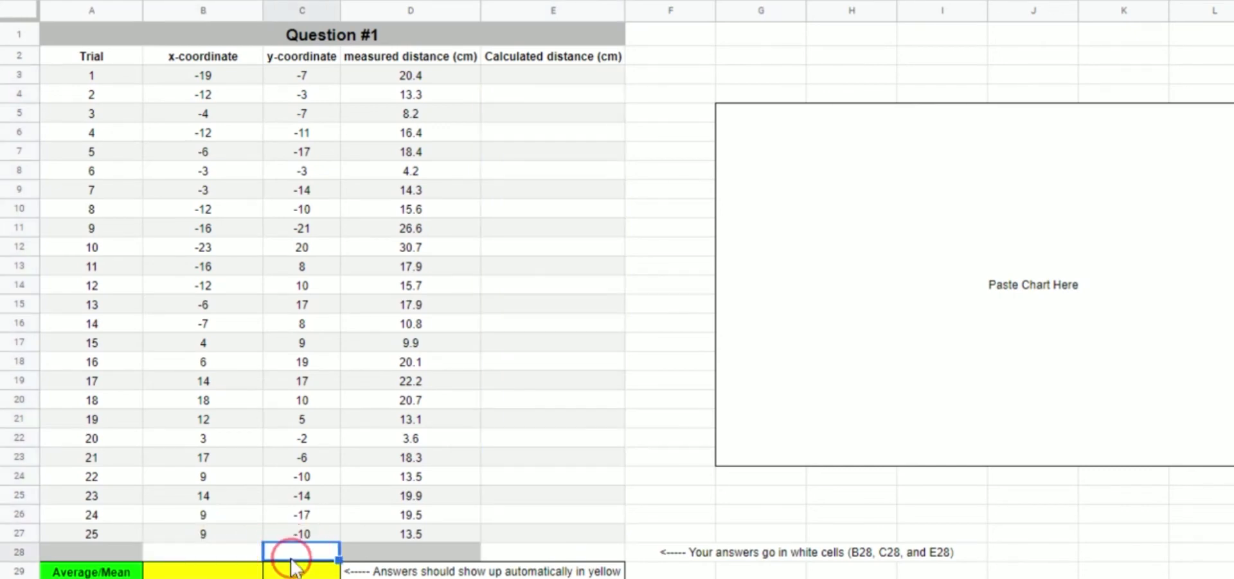
left_click(230, 554)
left_click(294, 552)
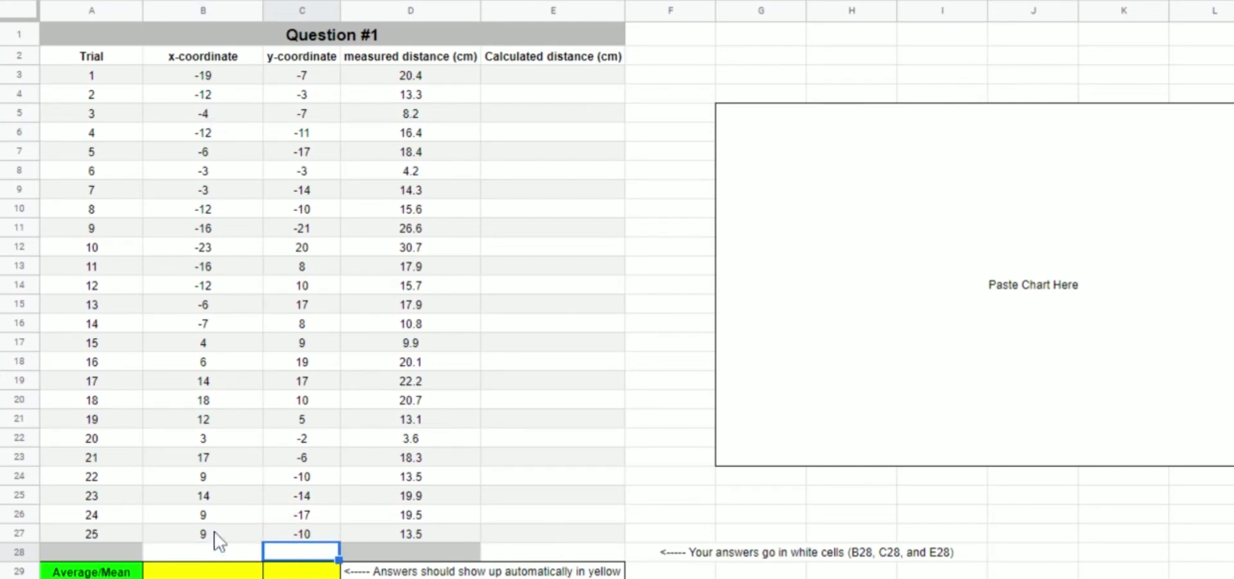
scroll(228, 507, "down", 2)
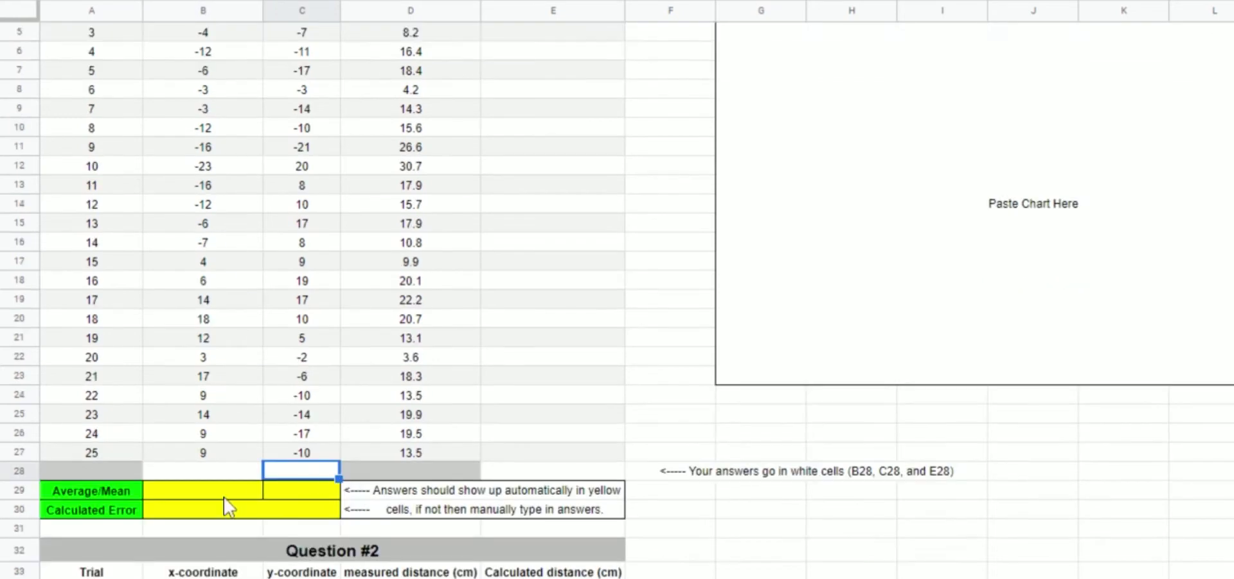
left_click(228, 507)
left_click(298, 495)
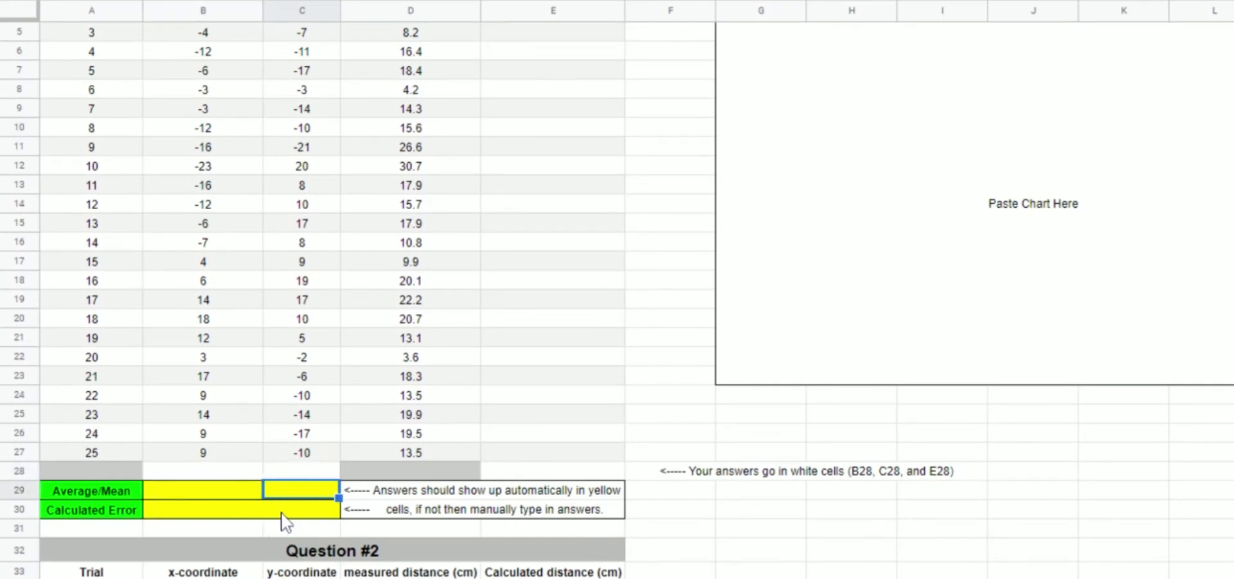
left_click(283, 518)
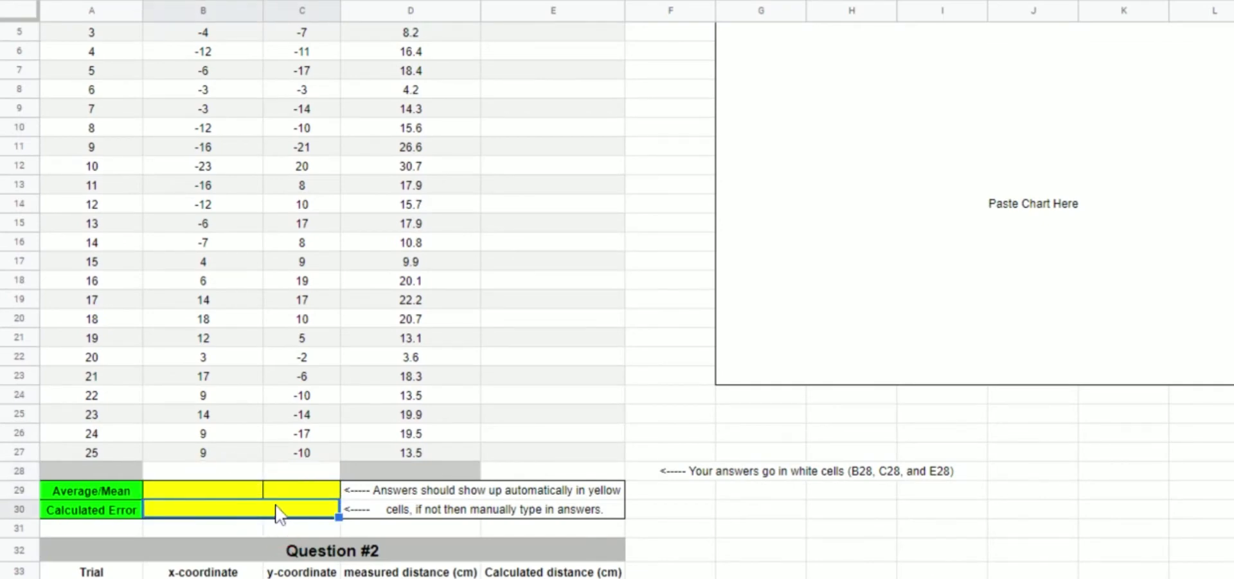
left_click(267, 501)
Step: Review the teacher grading table, the 30.7 measurement in D12 and the Paste Chart Here area
scroll(275, 498, "down", 10)
scroll(276, 495, "down", 20)
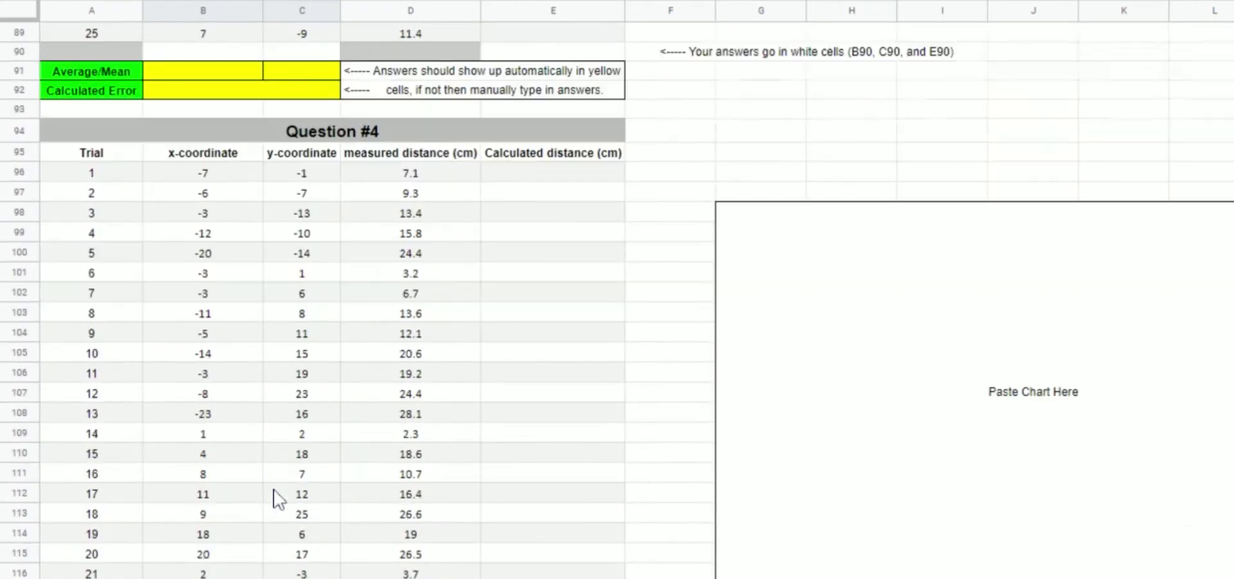
scroll(140, 284, "up", 2)
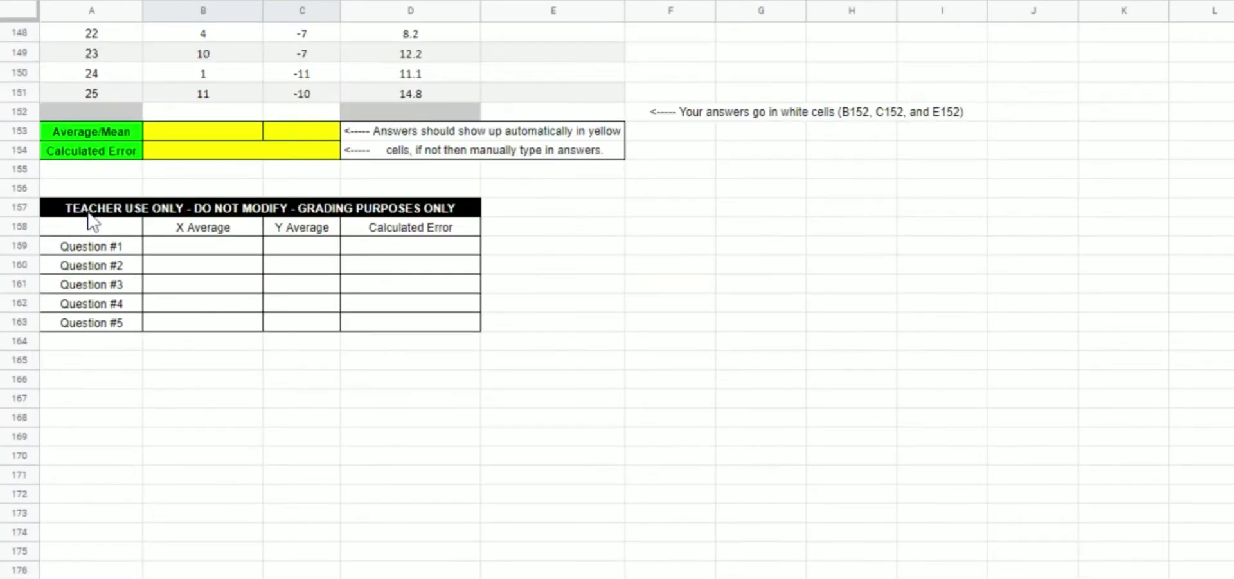
mouse_move(90, 211)
left_mouse_down()
mouse_move(94, 225)
mouse_move(421, 335)
left_mouse_up()
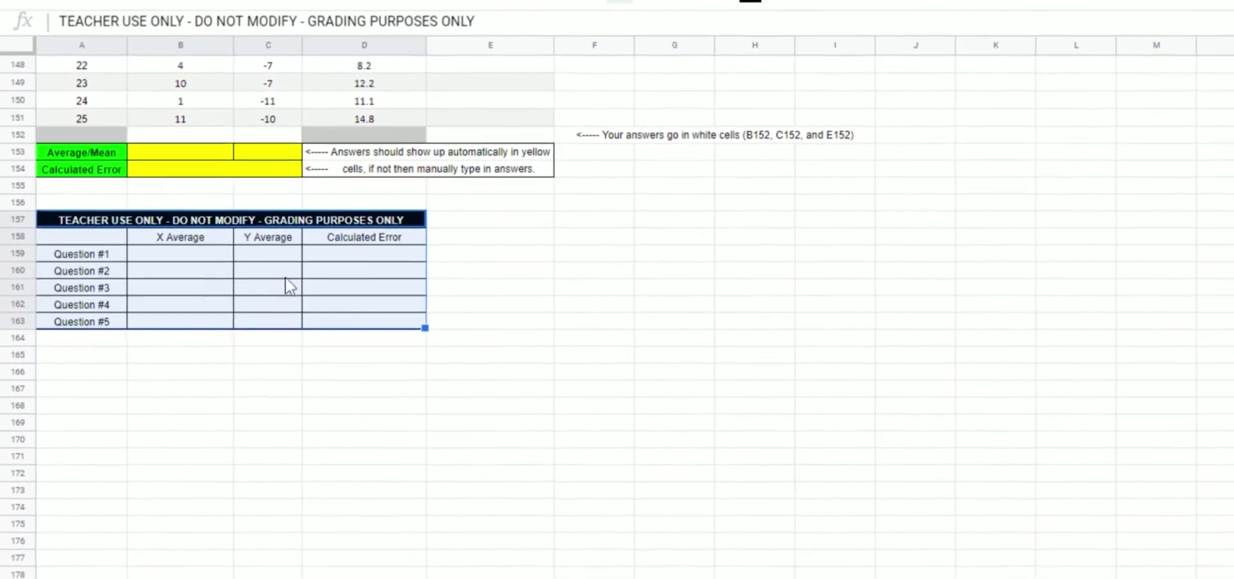
scroll(238, 331, "up", 15)
scroll(217, 334, "up", 15)
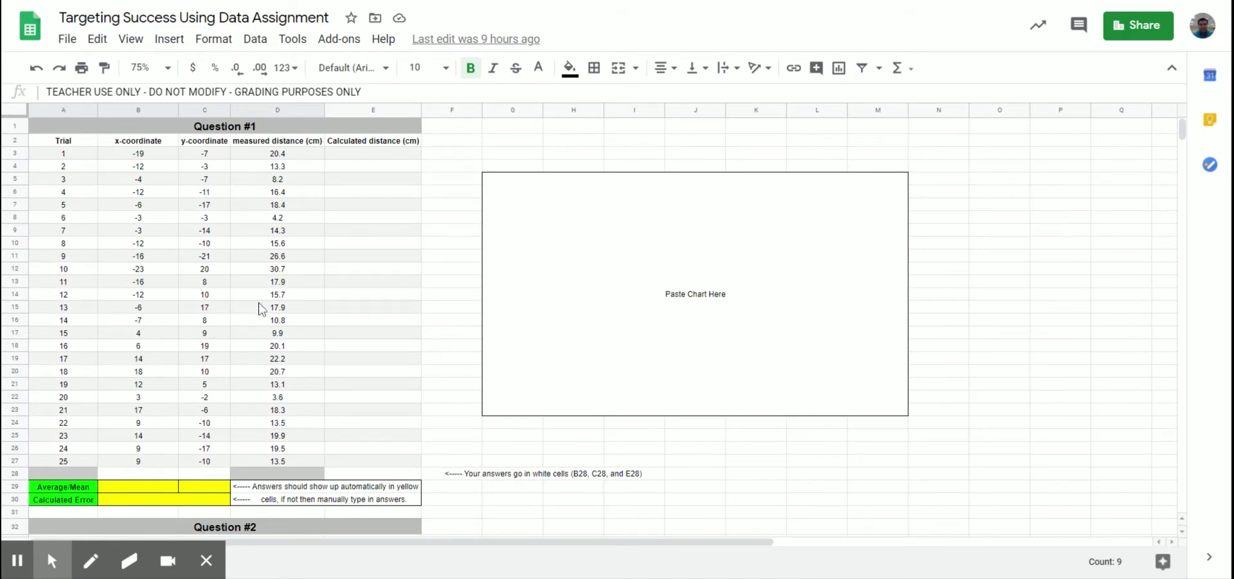
left_click(278, 270)
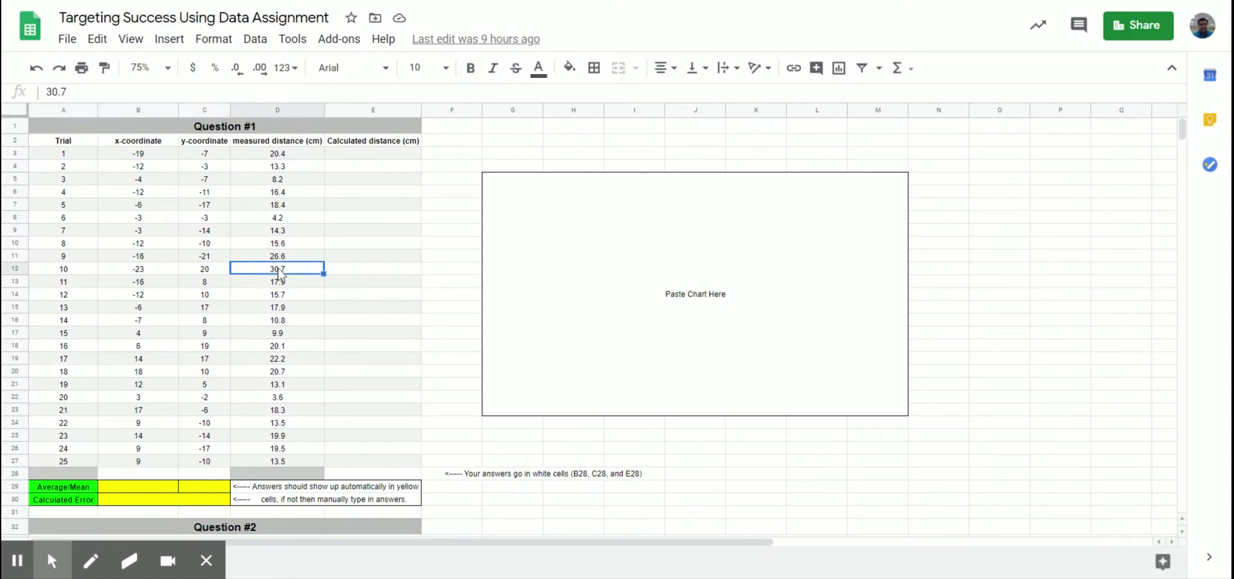
left_click(479, 218)
left_click(532, 226)
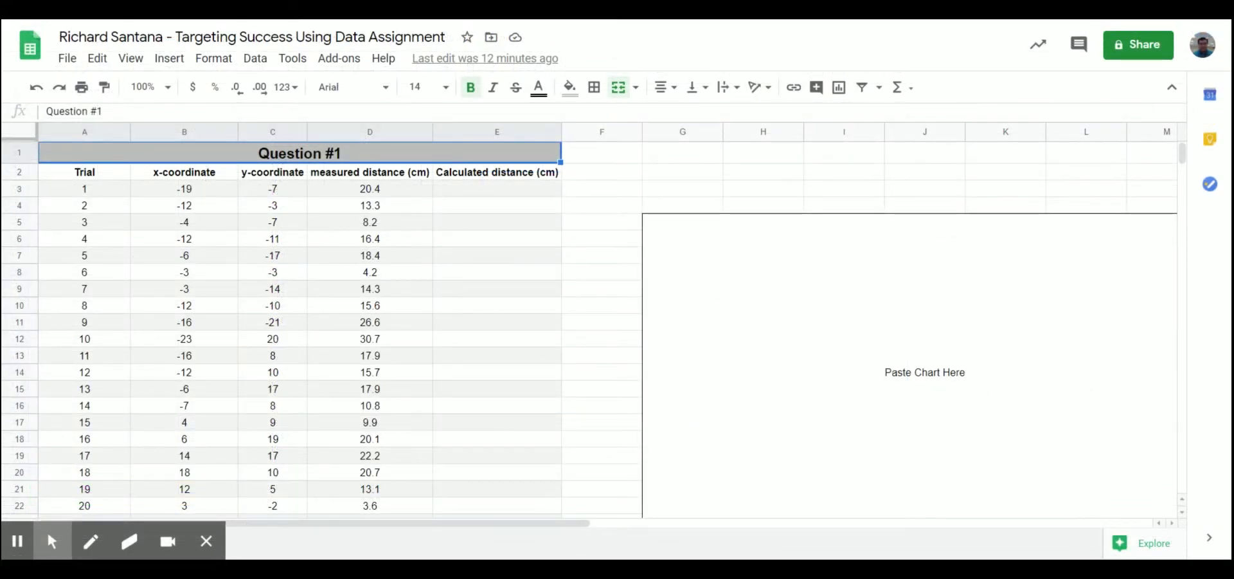
left_click(221, 186)
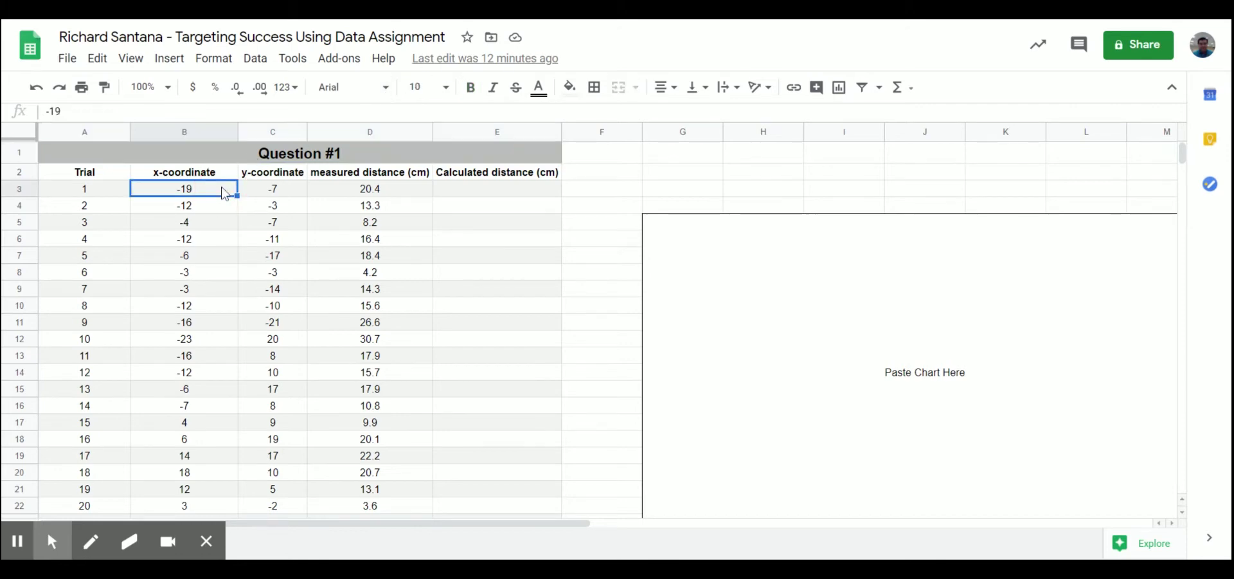
left_click_drag(93, 111, 34, 107)
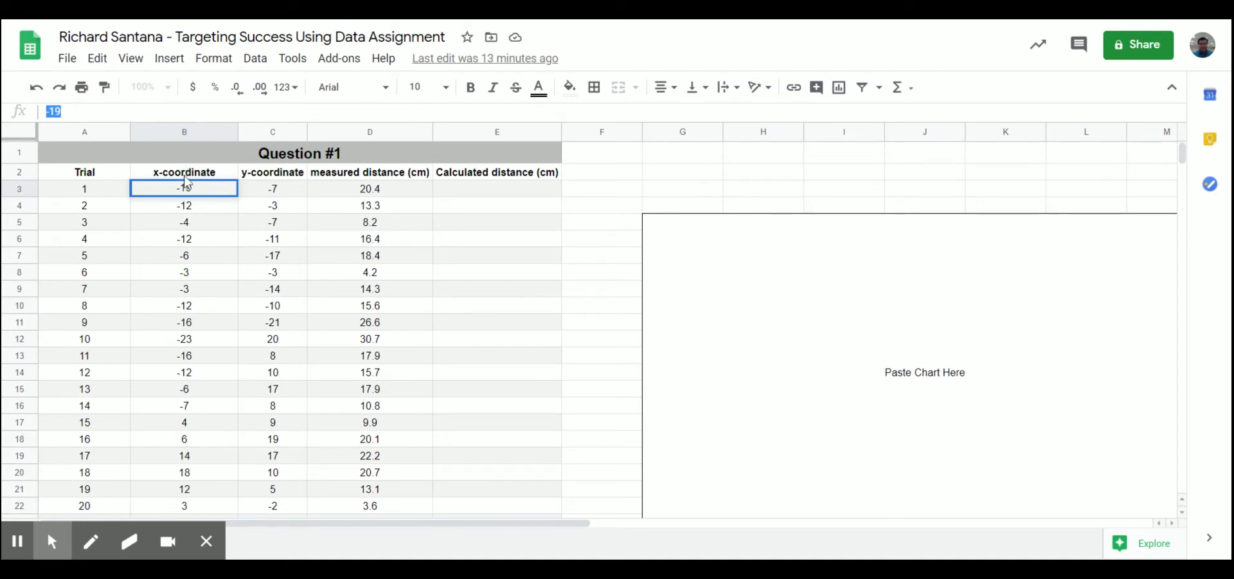
left_click(175, 135)
left_click(614, 191)
type("=")
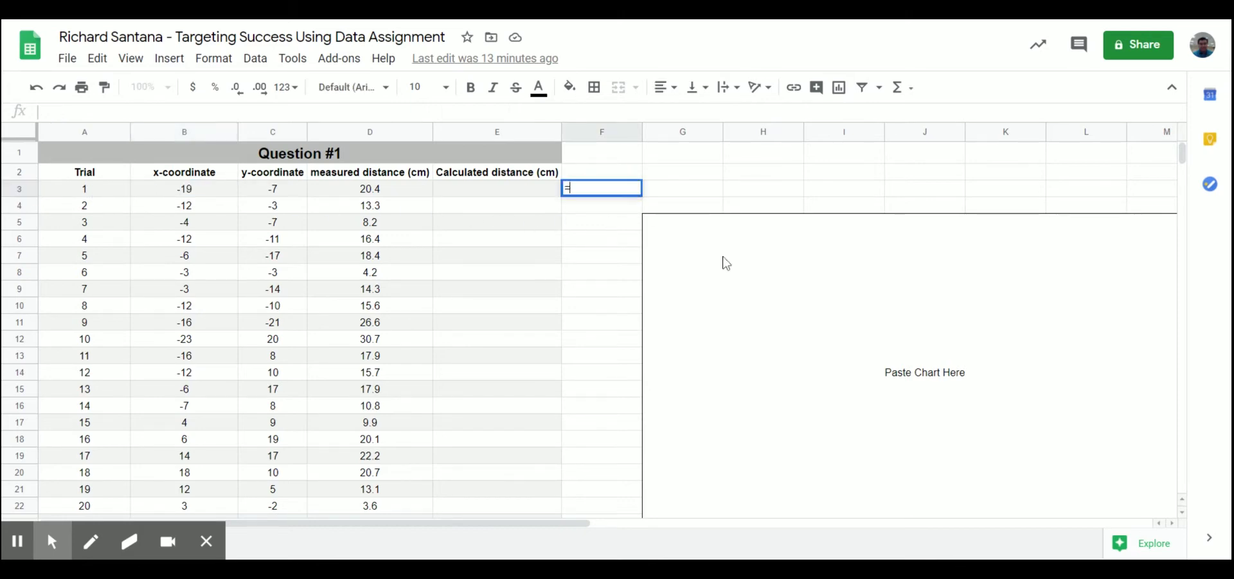
type("B3")
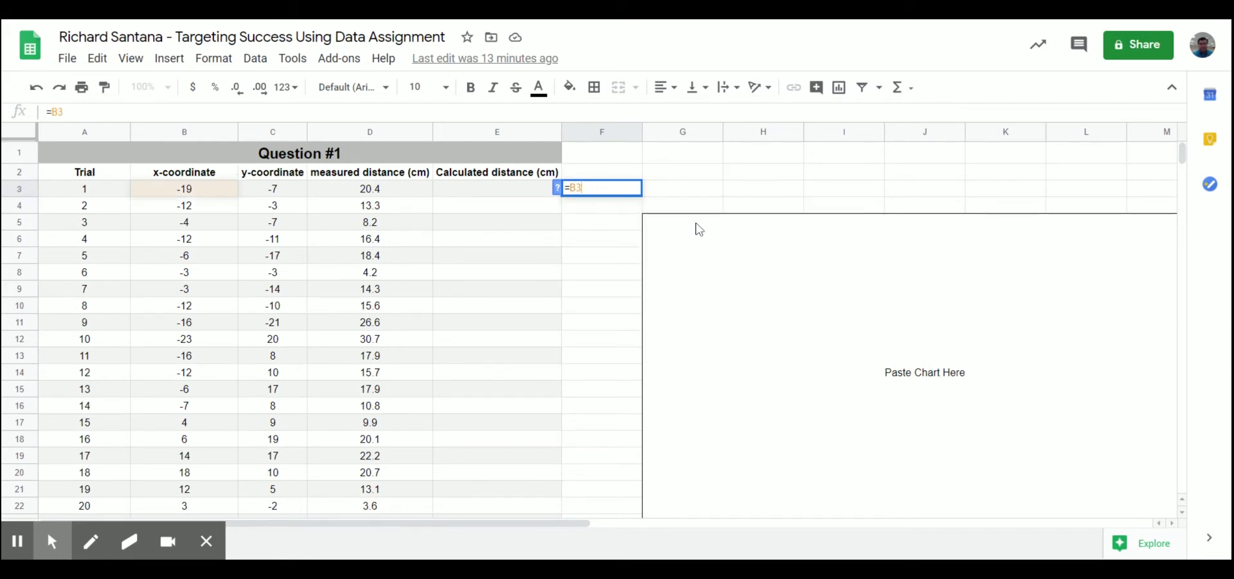
key("Return")
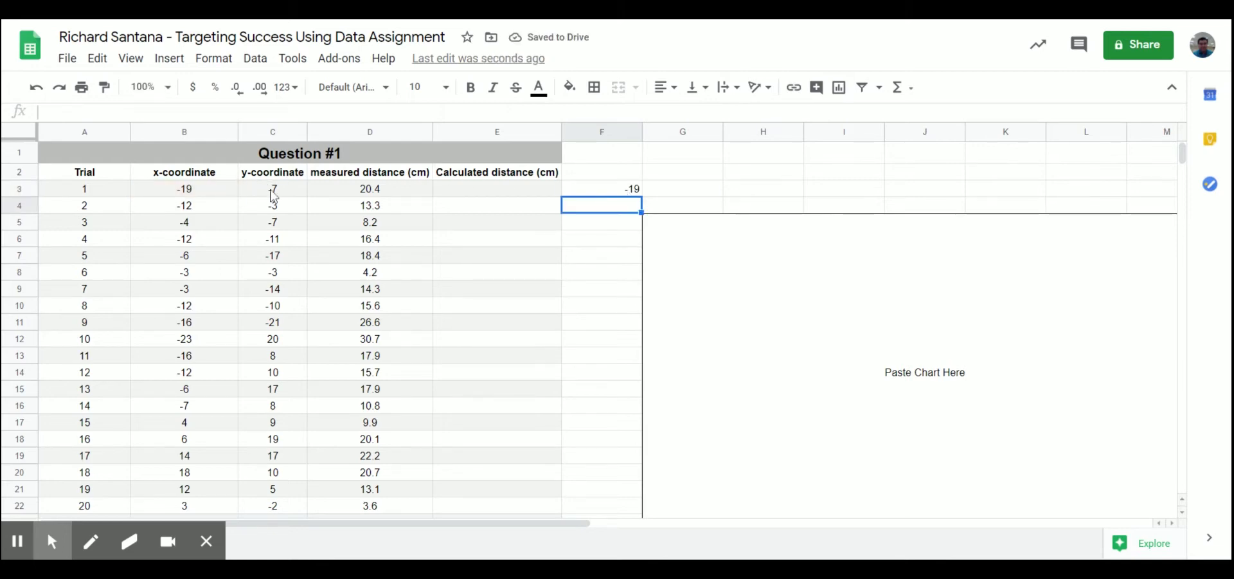
left_click(224, 194)
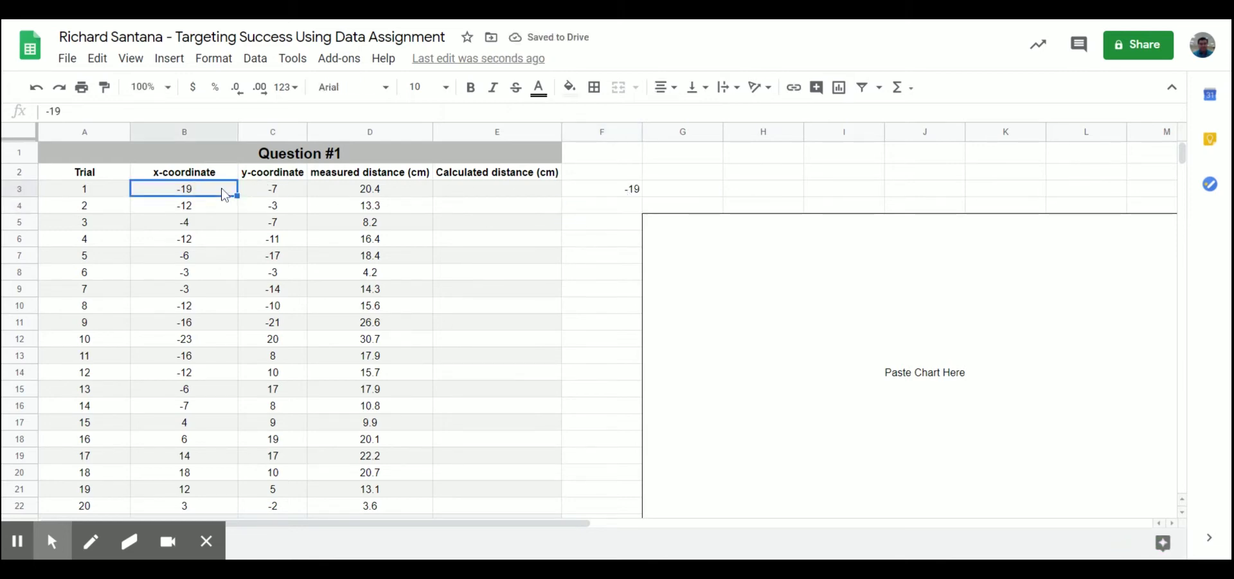
type("20")
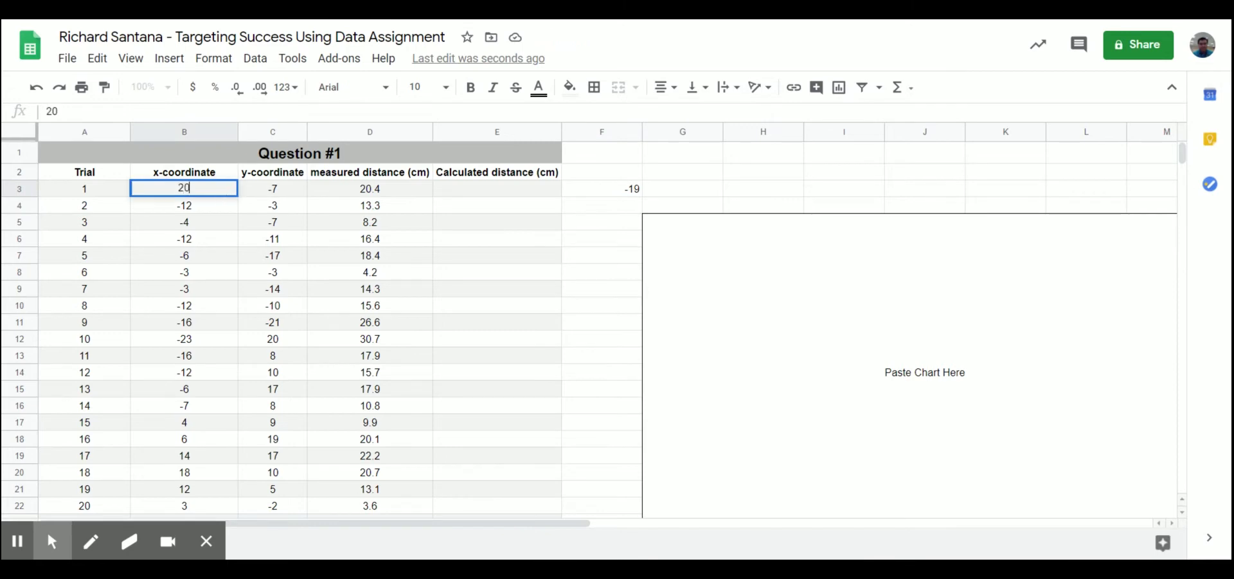
left_click(469, 198)
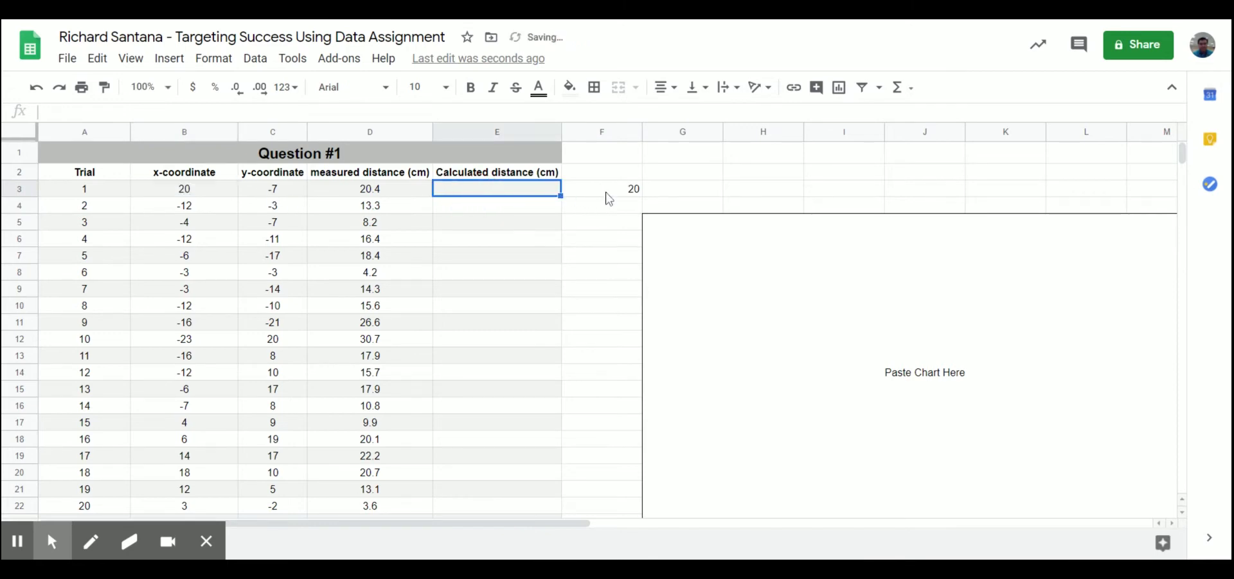
left_click(620, 199)
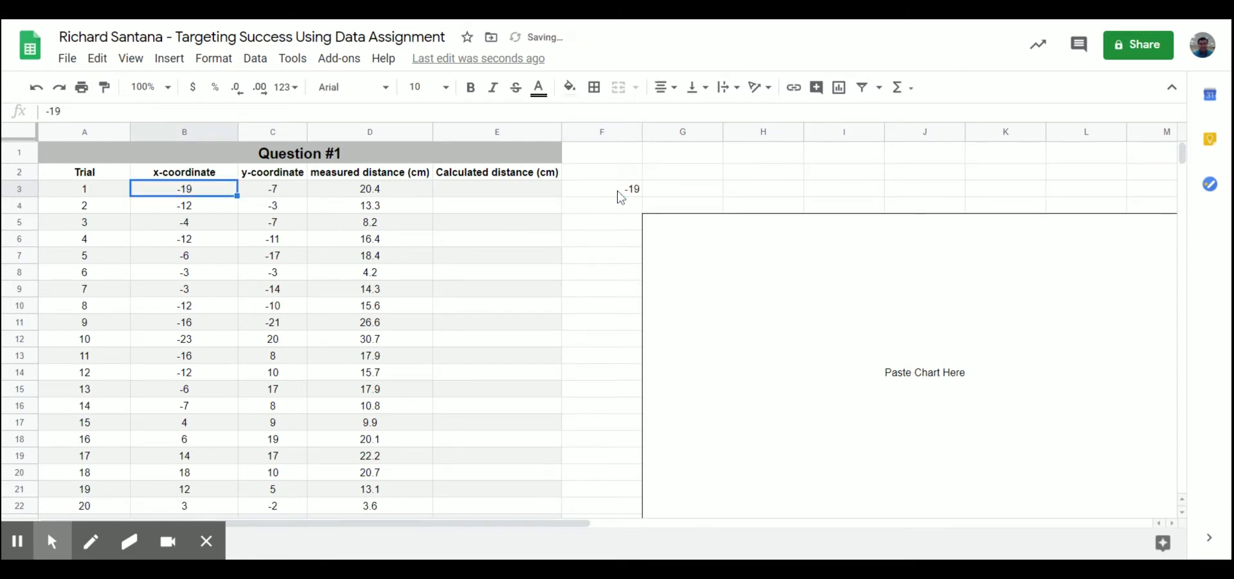
left_click(620, 196)
key("Delete")
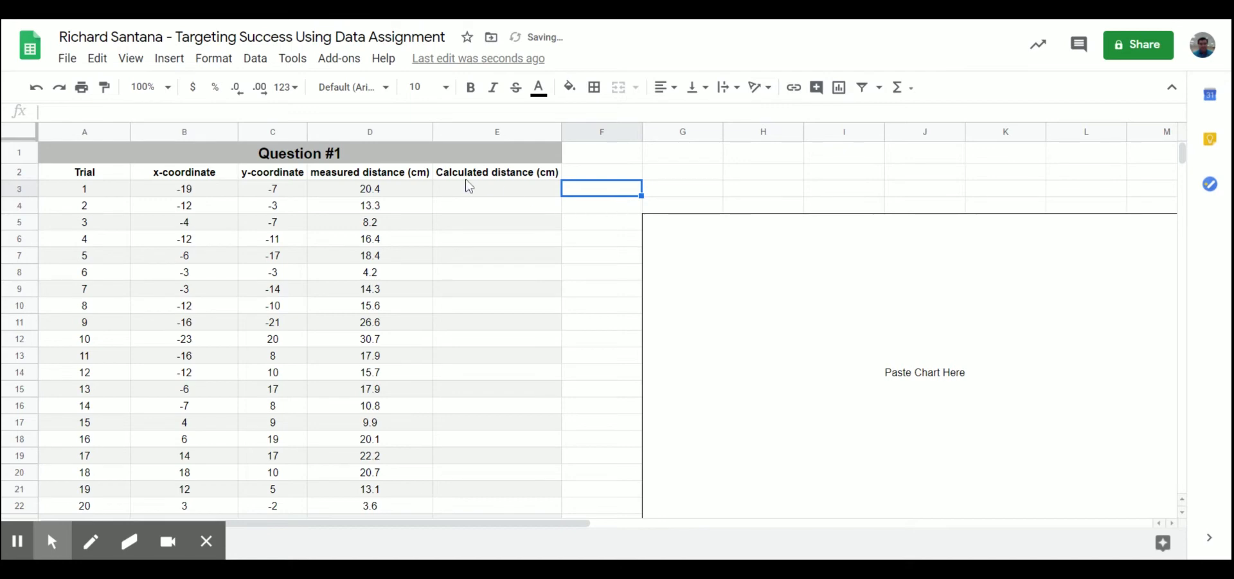
left_click(214, 193)
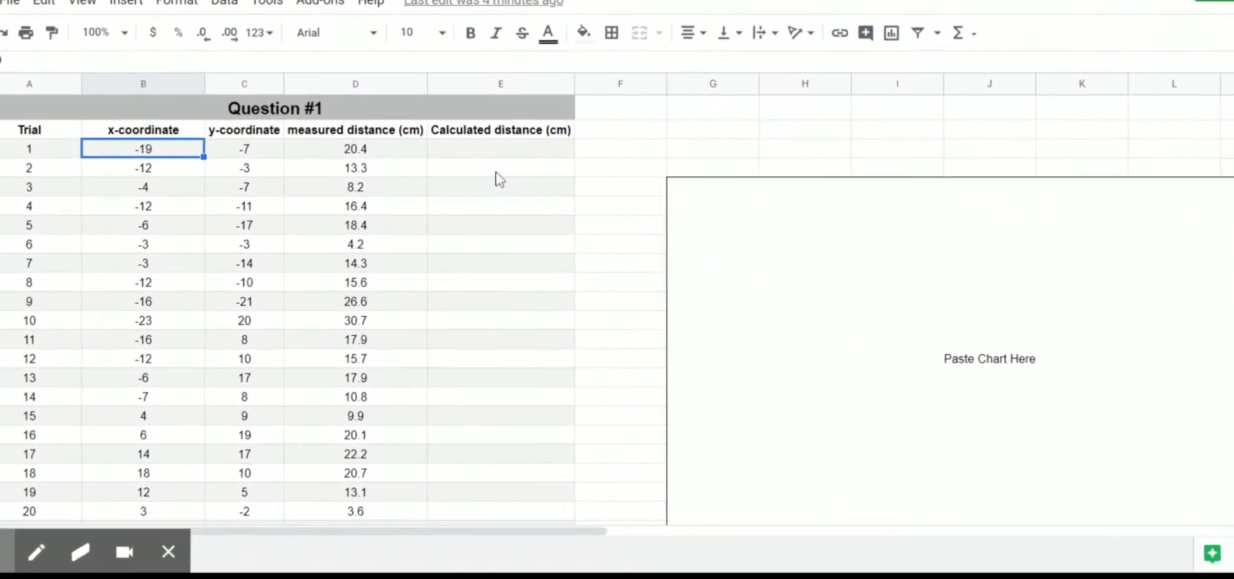
left_click(454, 131)
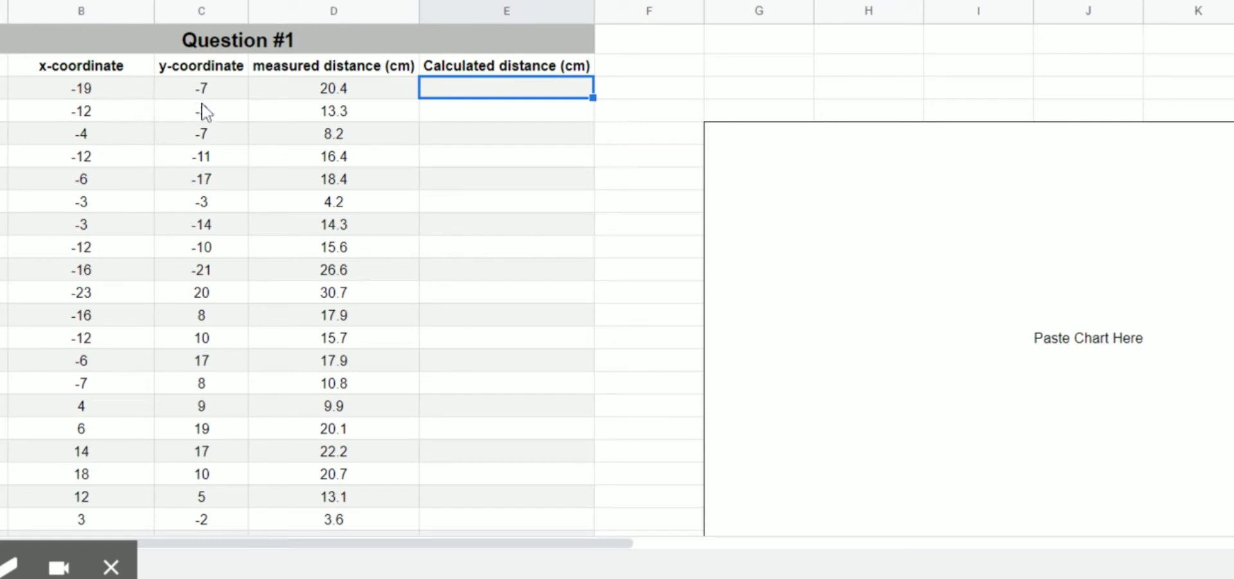
Step: Enter =SQRT((B3-0)^2+(C3-0)^2) in E3, giving trial 1's distance of 20.2
left_click(461, 94)
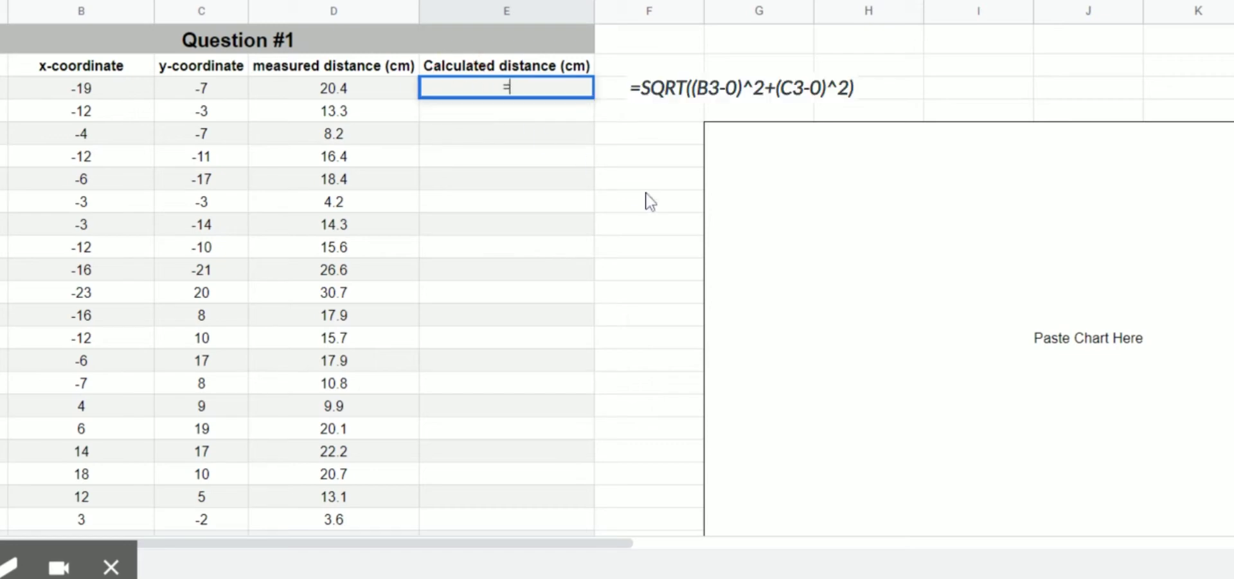
type("=SQRT")
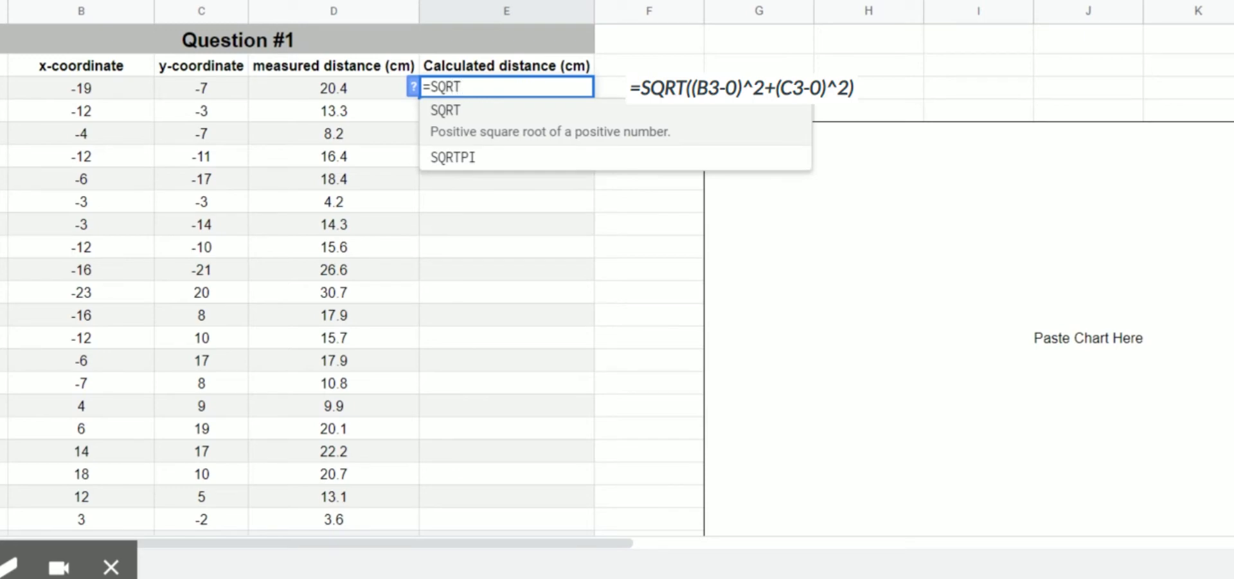
type("((")
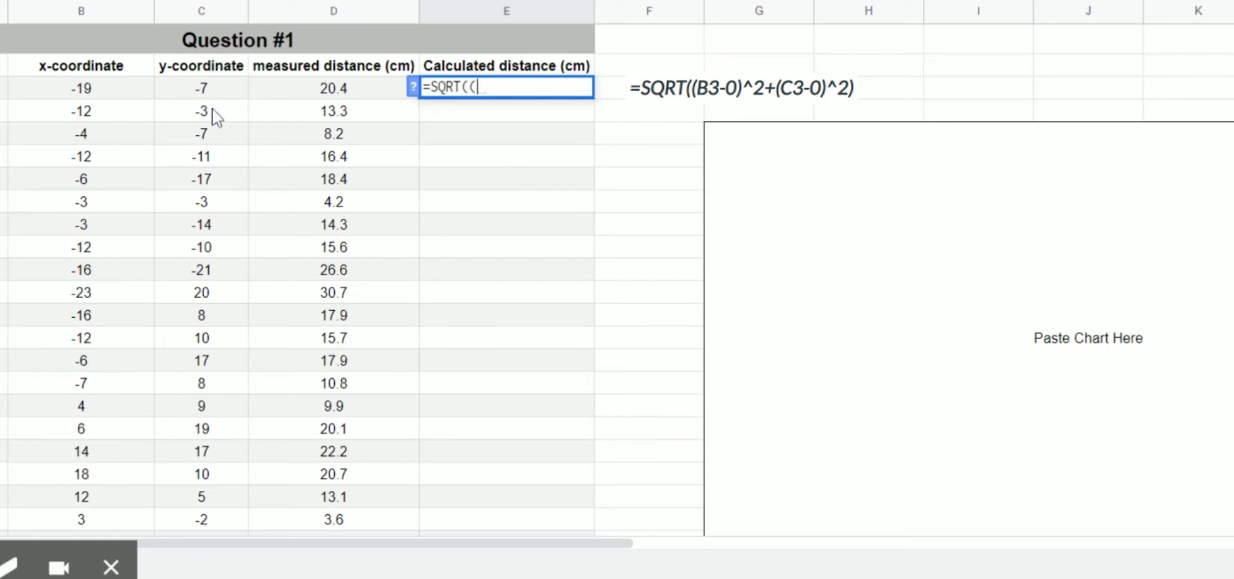
left_click(106, 91)
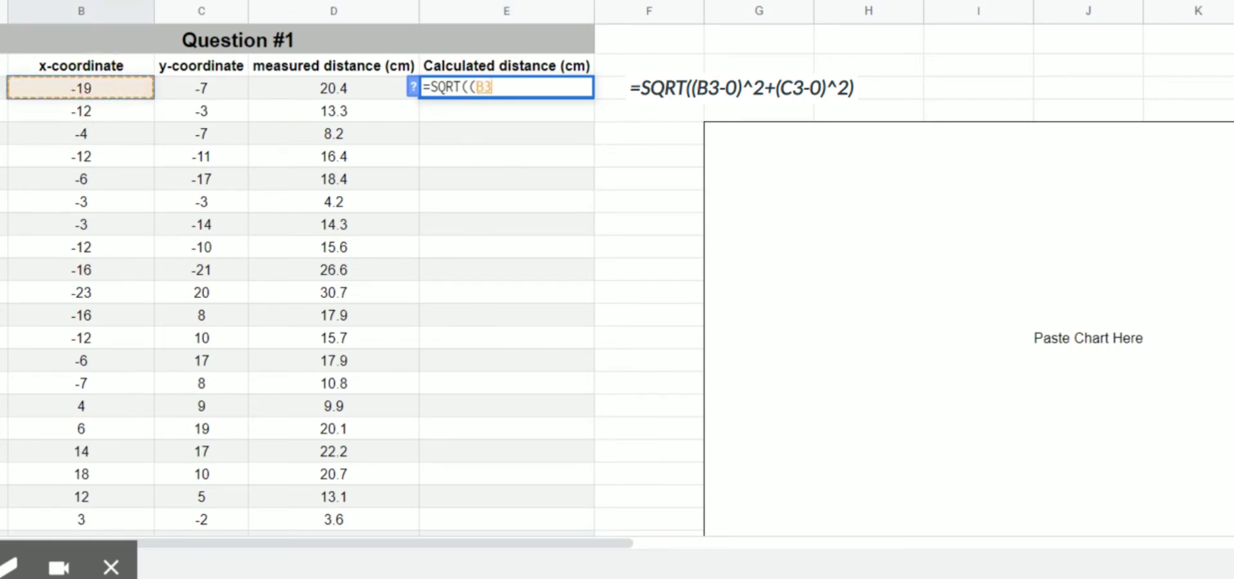
type("-")
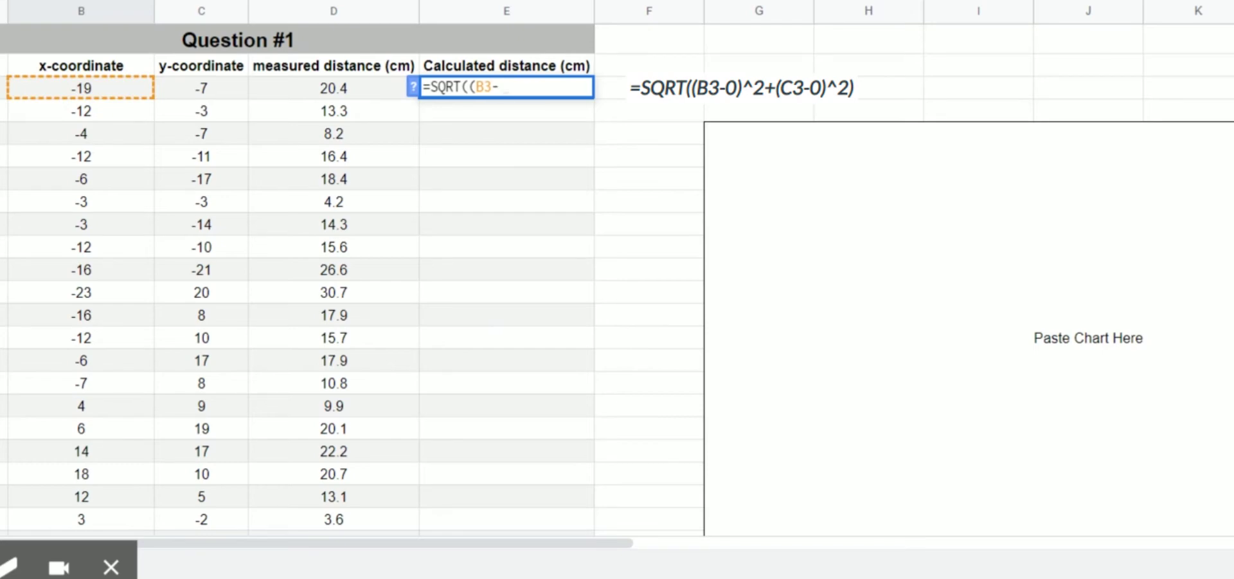
type("0)^")
type("2+(")
left_click(226, 94)
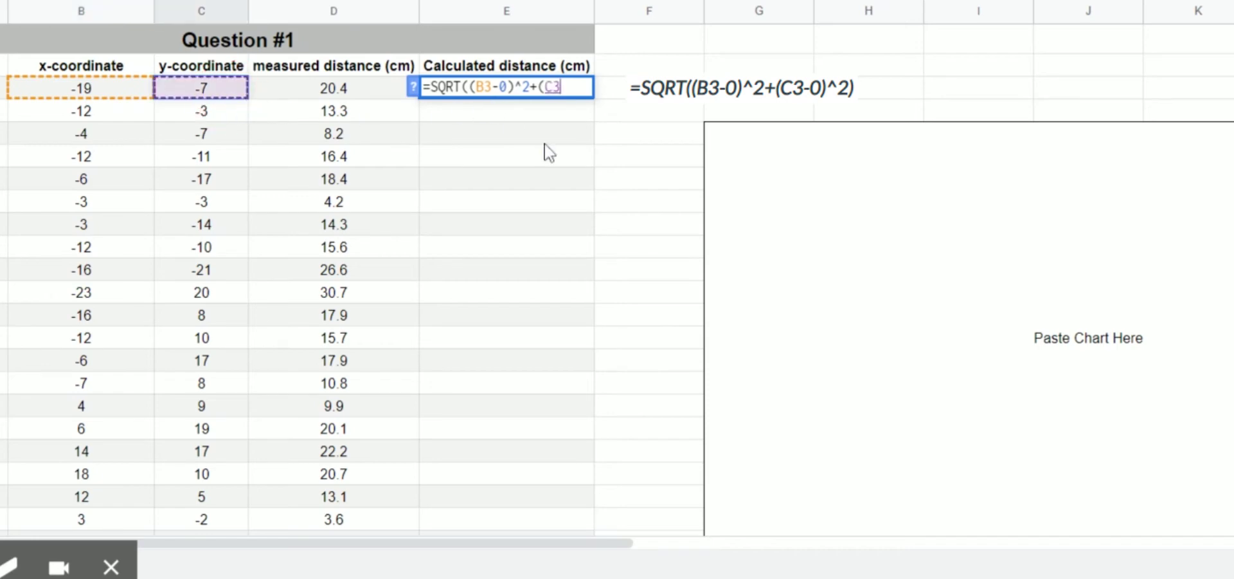
type("-")
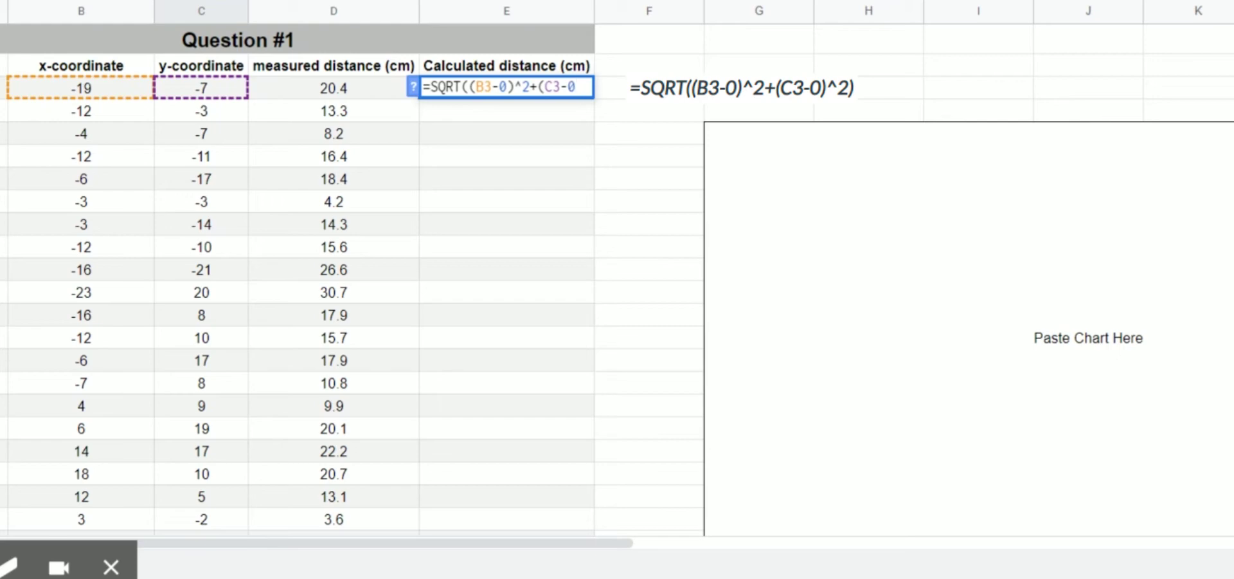
type("0)^")
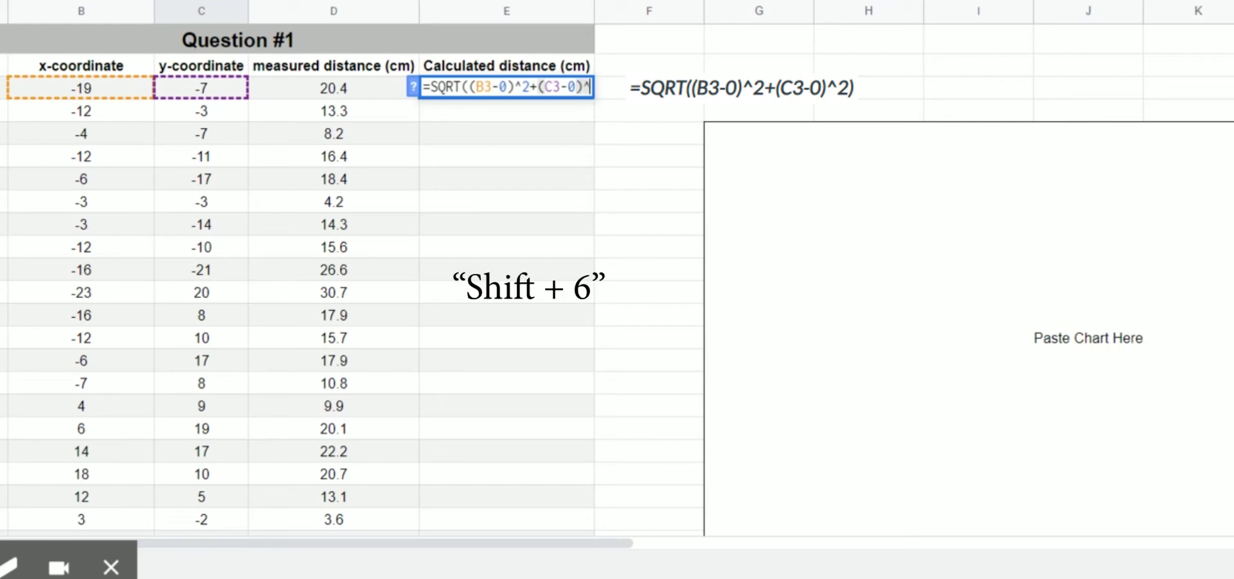
type("2")
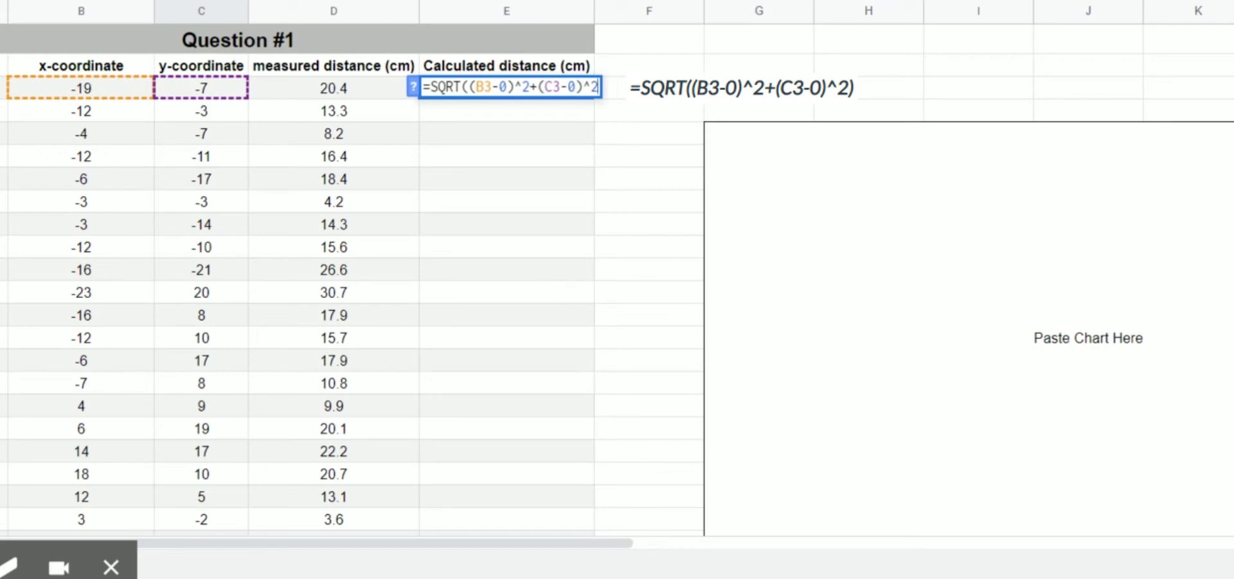
type(")")
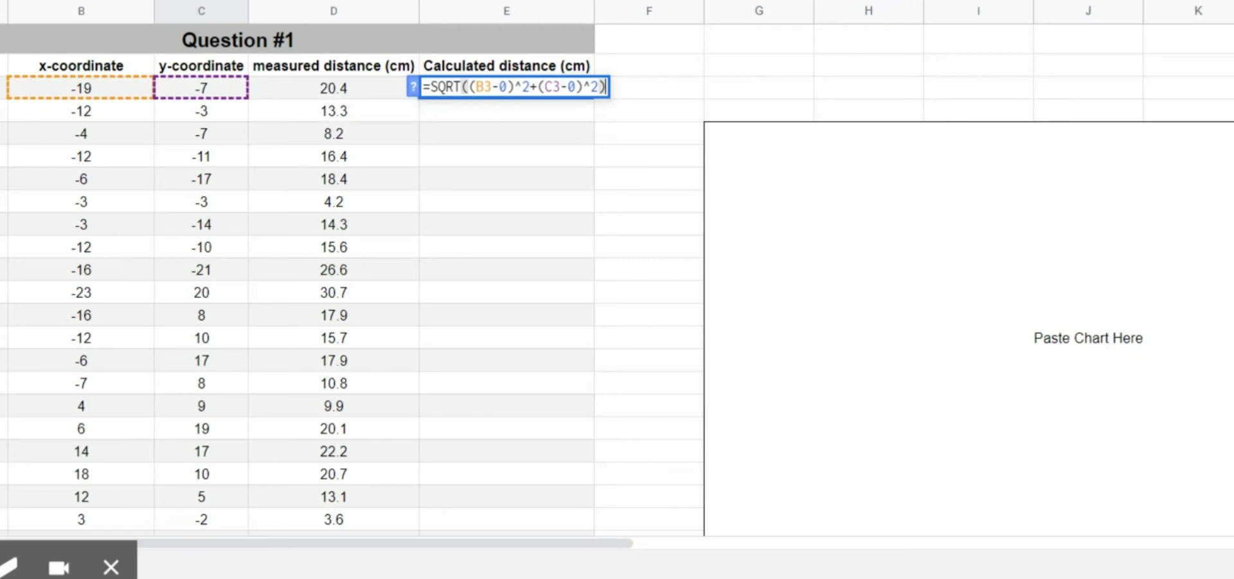
key("Return")
left_click(504, 95)
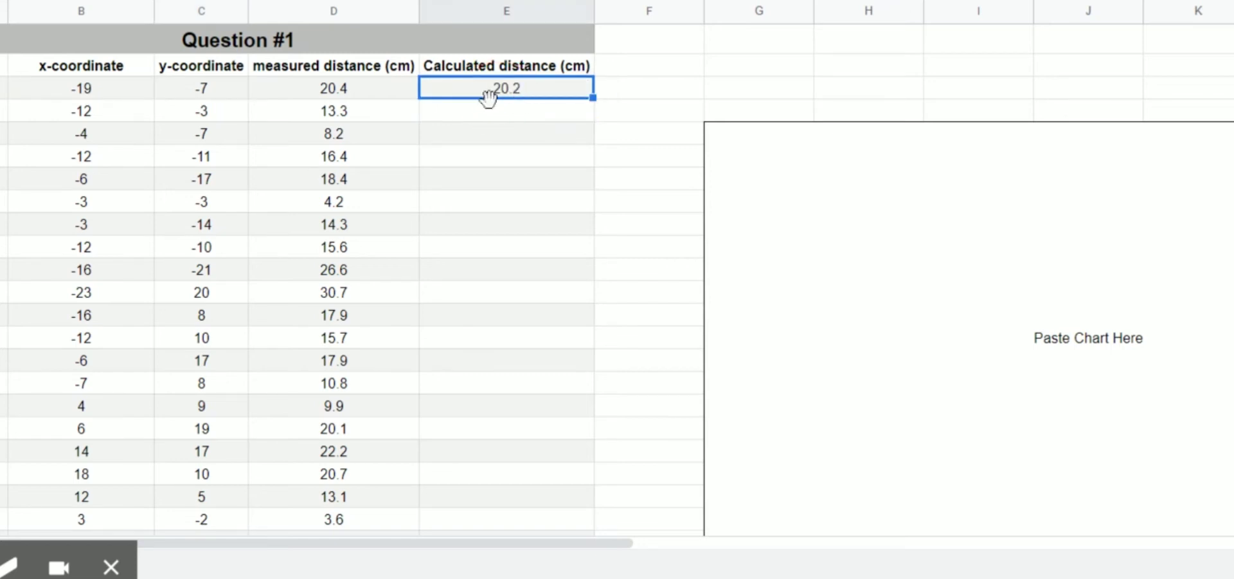
left_click(462, 91)
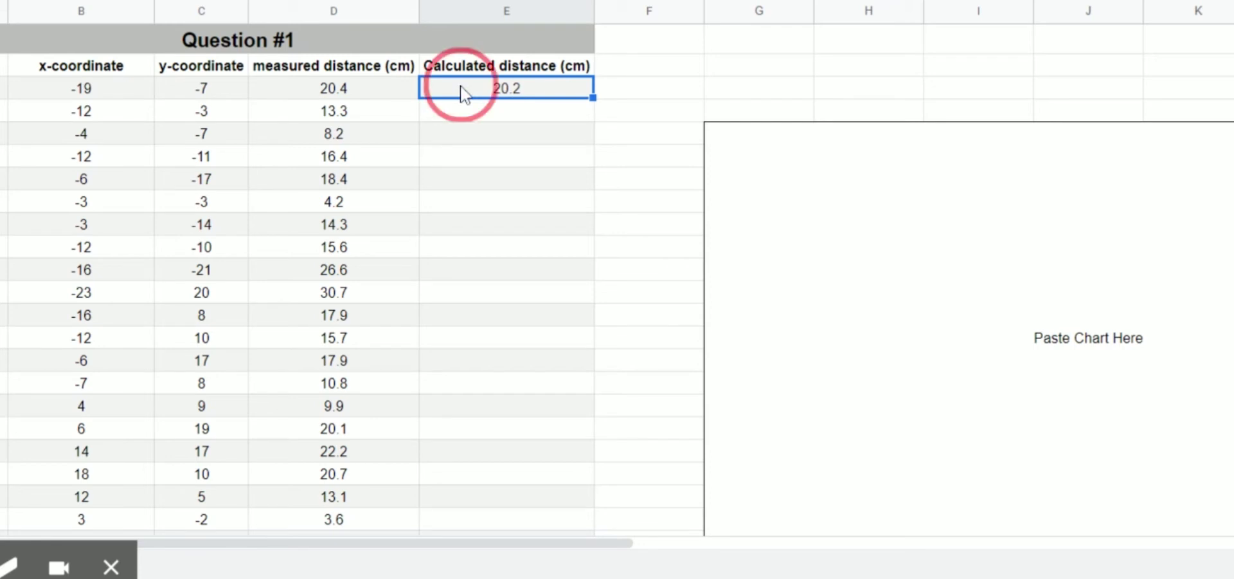
left_click(365, 90)
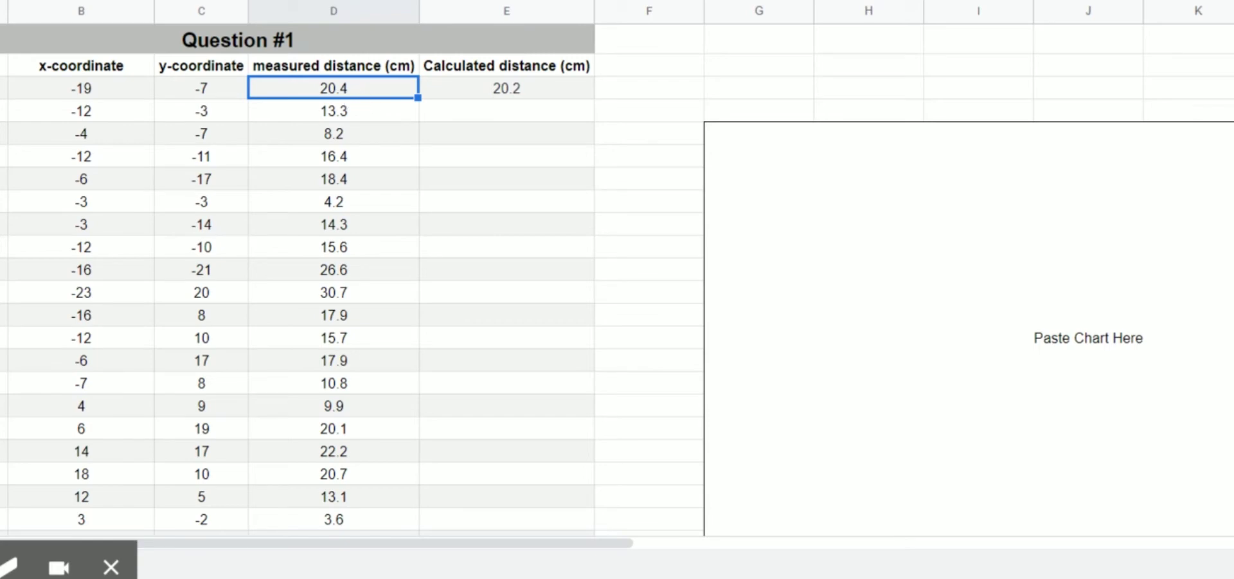
left_click(461, 95)
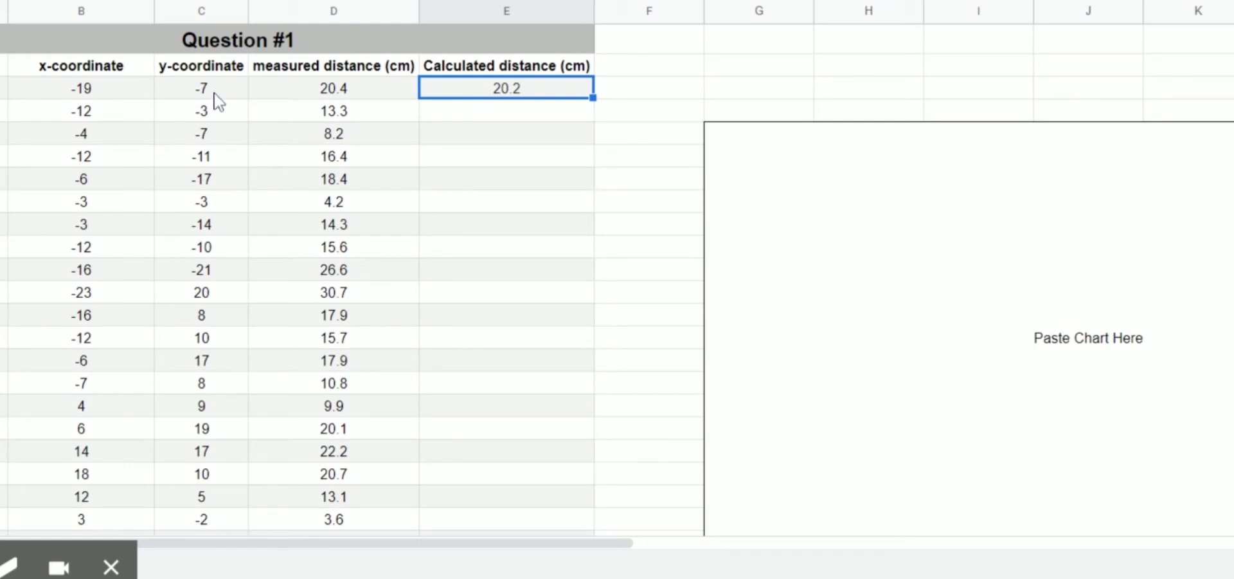
key("Down")
left_click(572, 141)
left_click(575, 160)
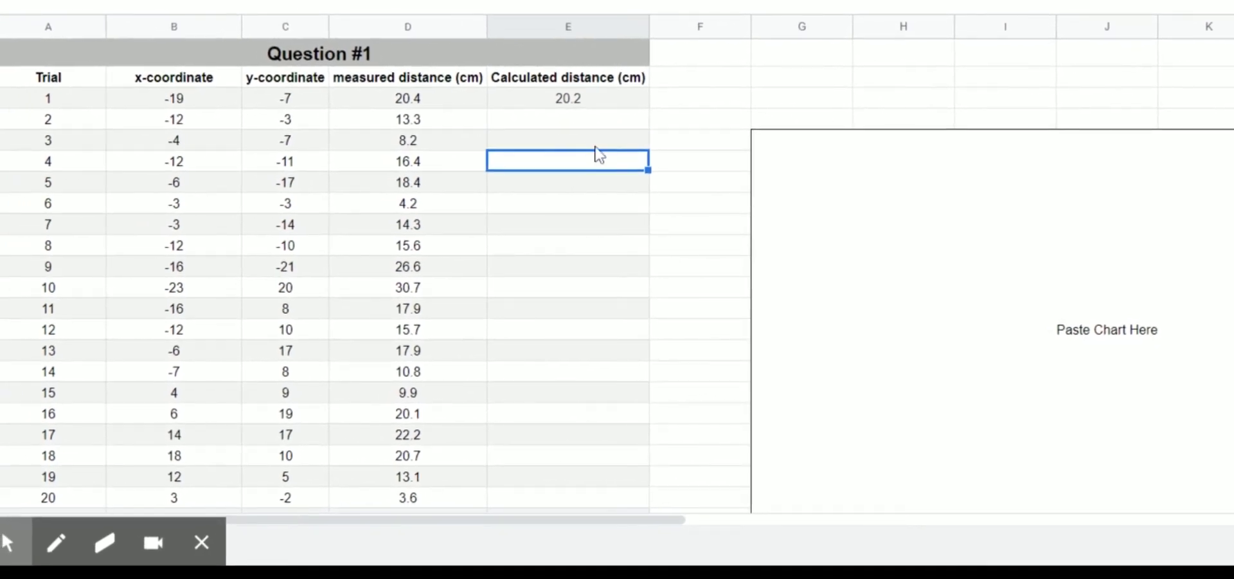
left_click(613, 106)
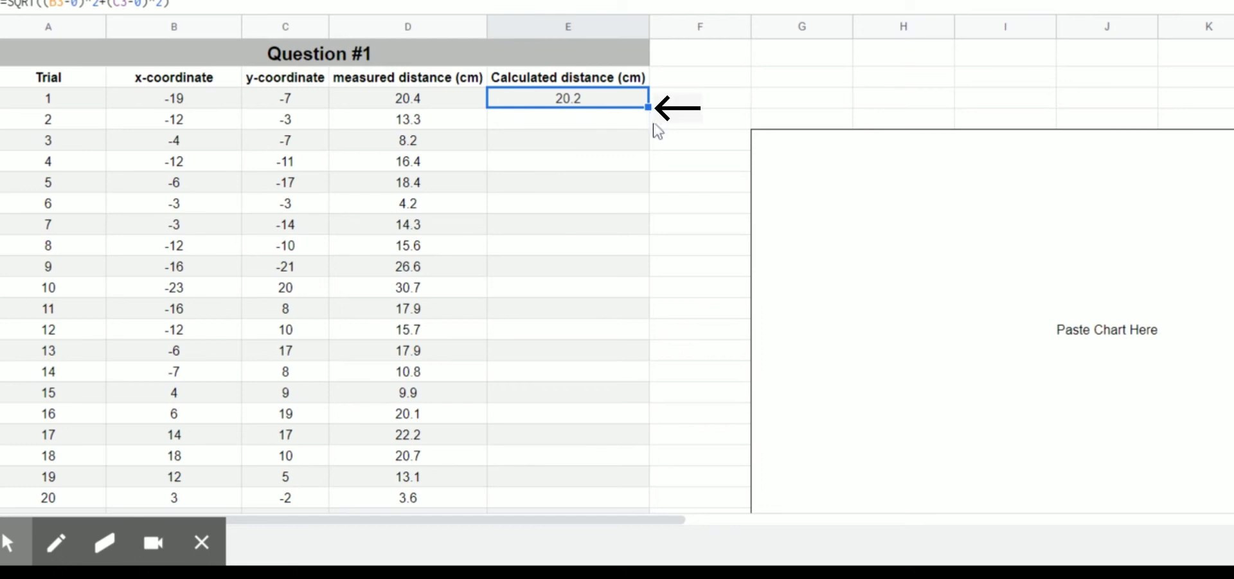
Step: Fill E3's distance formula down to row 27 for all 25 trials
left_click_drag(649, 107, 645, 293)
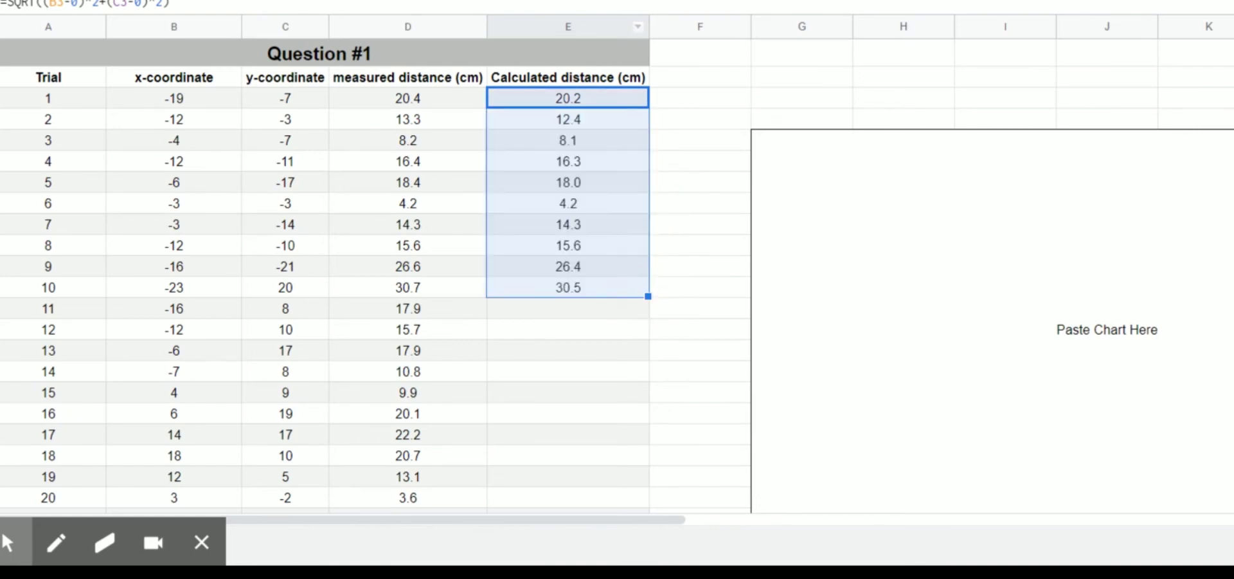
scroll(582, 103, "down", 1)
scroll(584, 103, "up", 1)
scroll(602, 273, "down", 1)
scroll(604, 275, "down", 1)
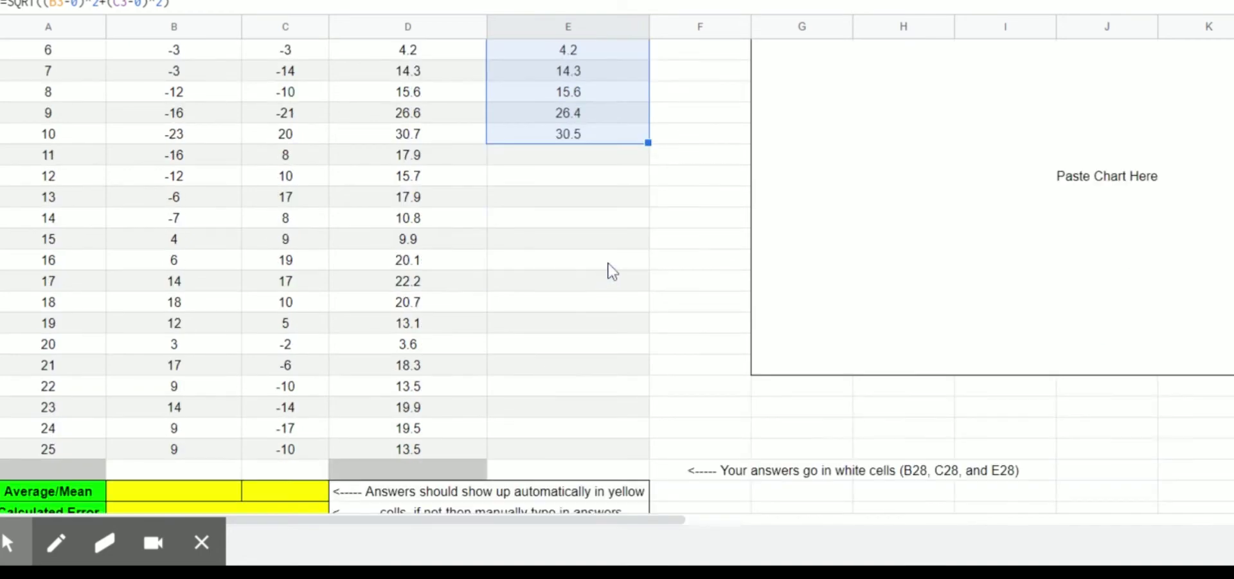
left_click_drag(649, 144, 629, 471)
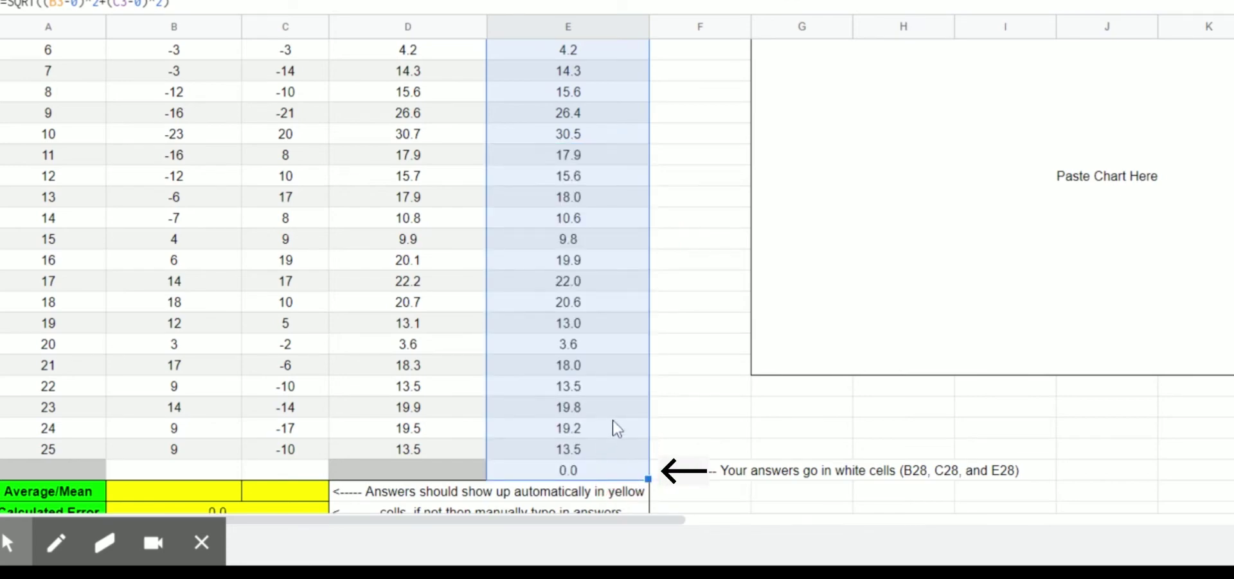
scroll(611, 428, "up", 1)
scroll(609, 427, "down", 1)
scroll(535, 391, "up", 2)
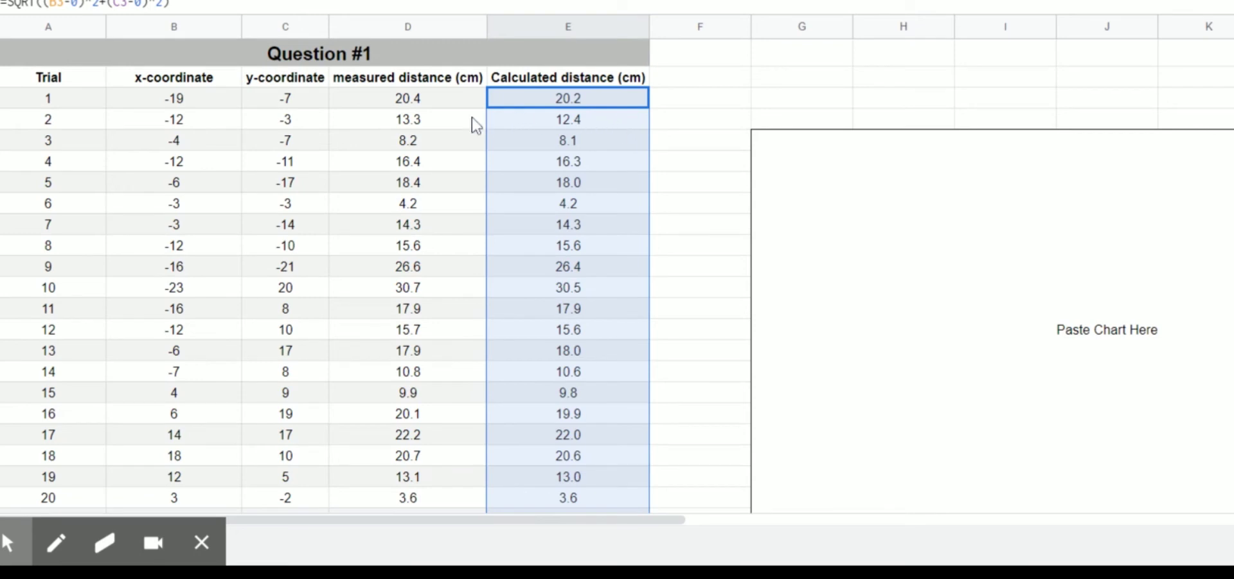
left_click(426, 124)
left_click(566, 104)
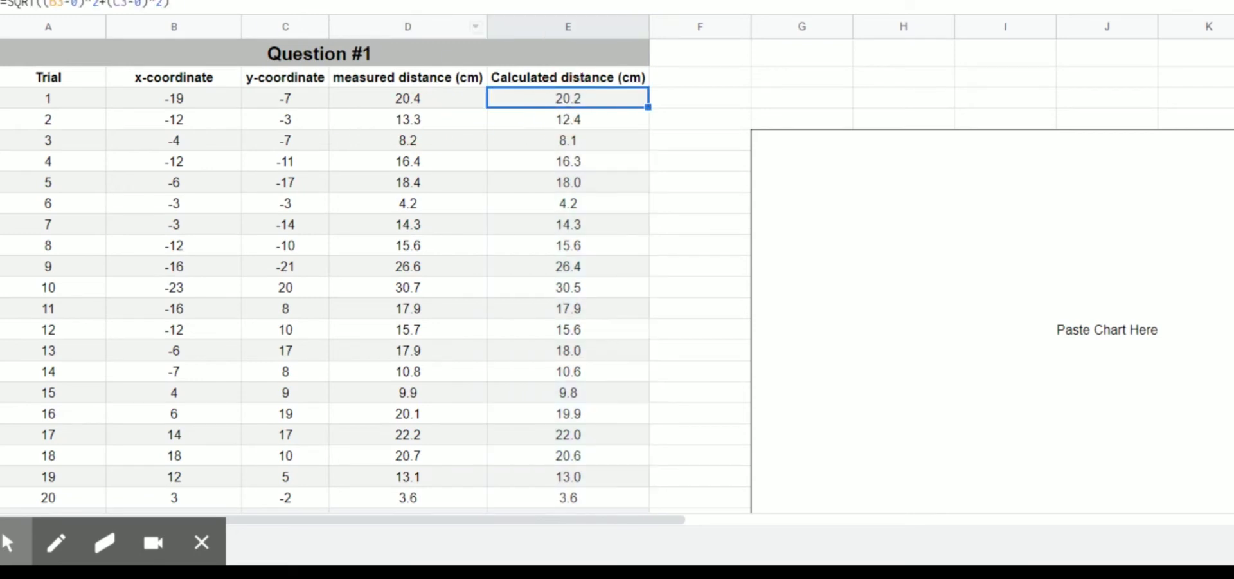
left_click(100, 7)
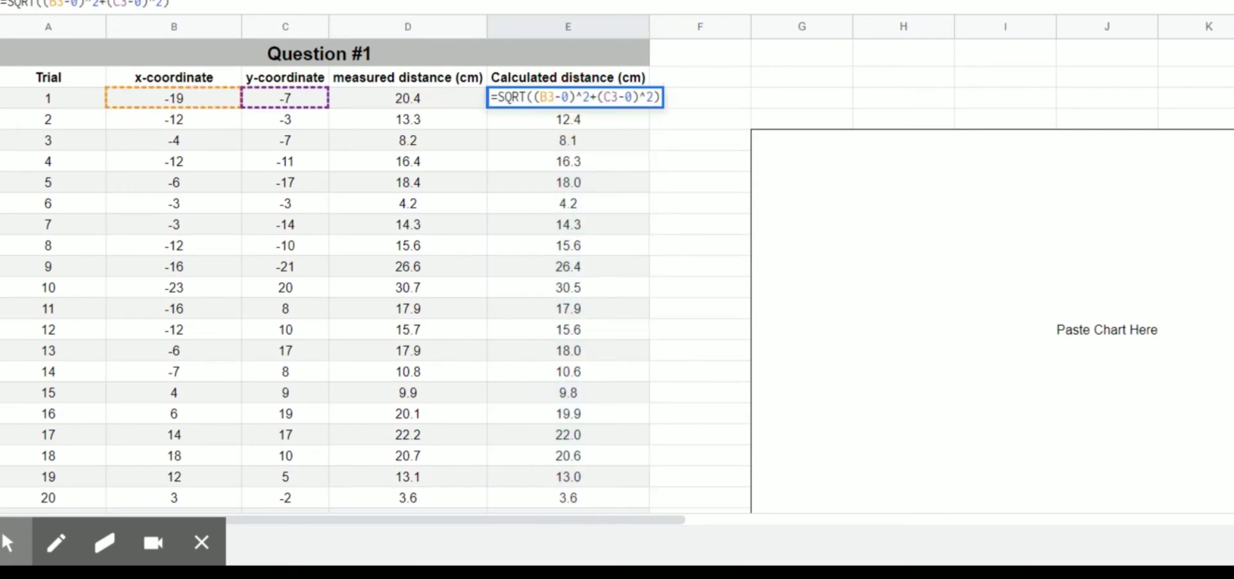
key("Return")
left_click(552, 146)
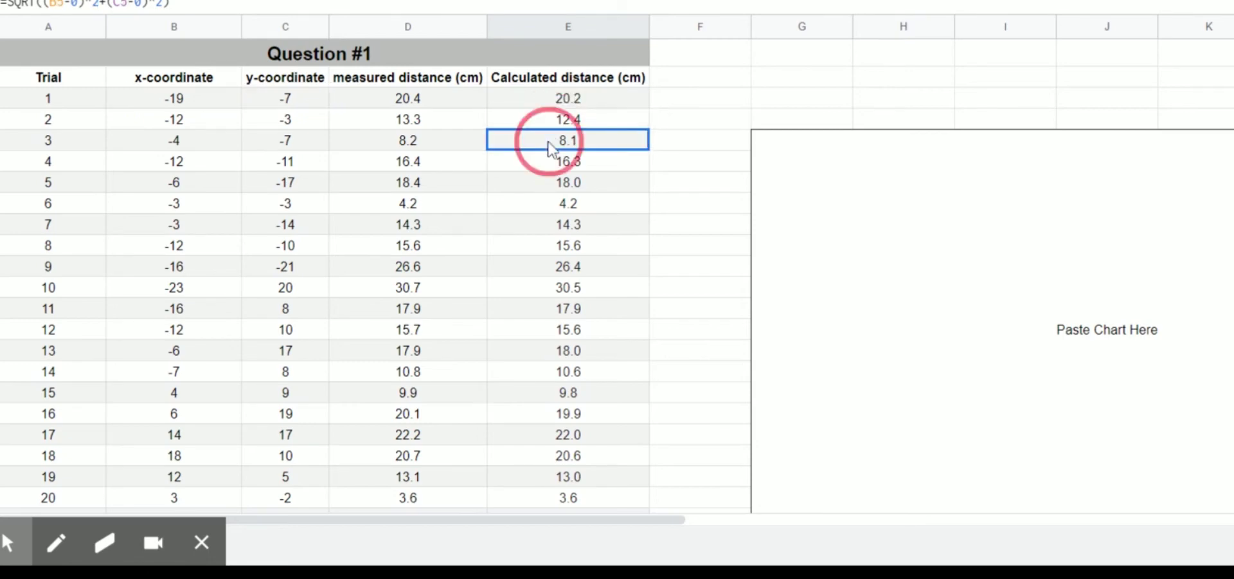
key("Down")
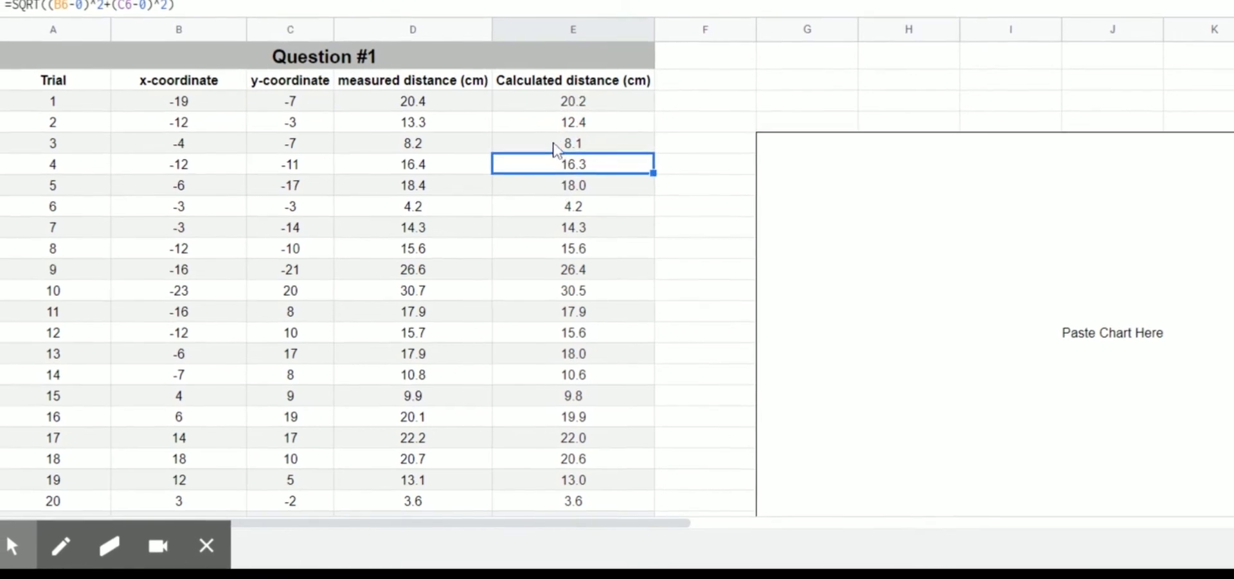
left_click(593, 146)
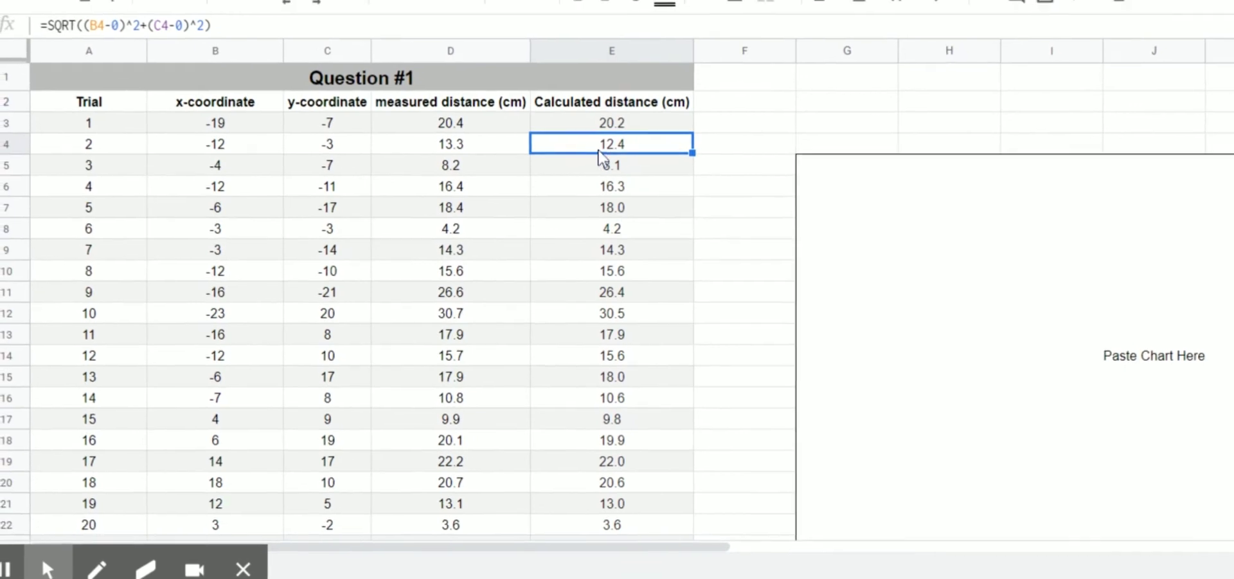
key("Return")
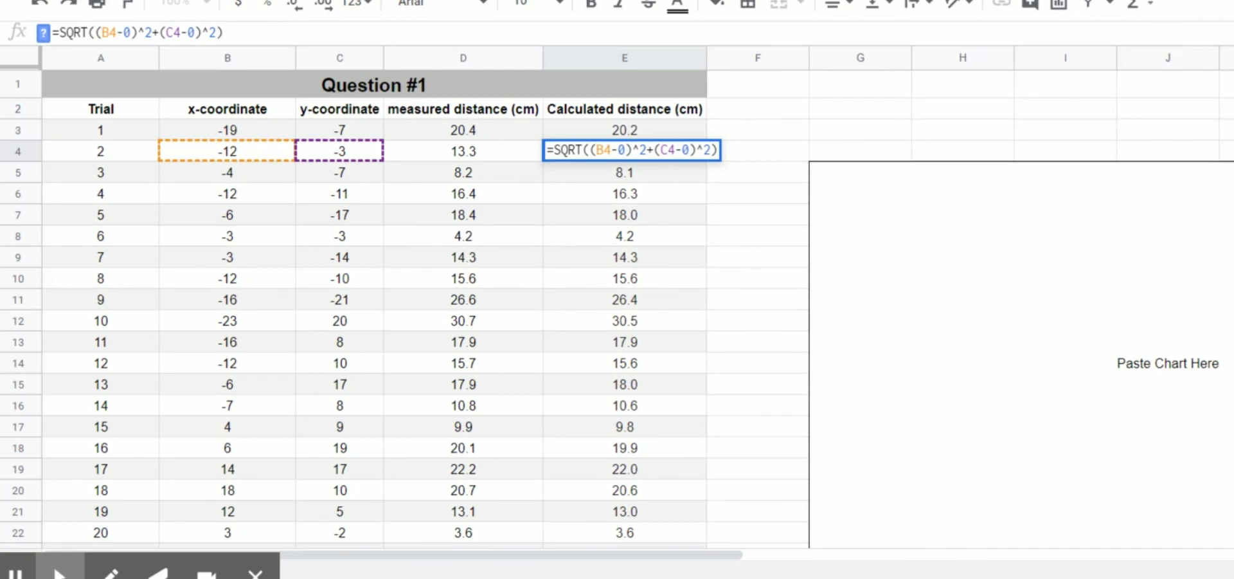
left_click(604, 149)
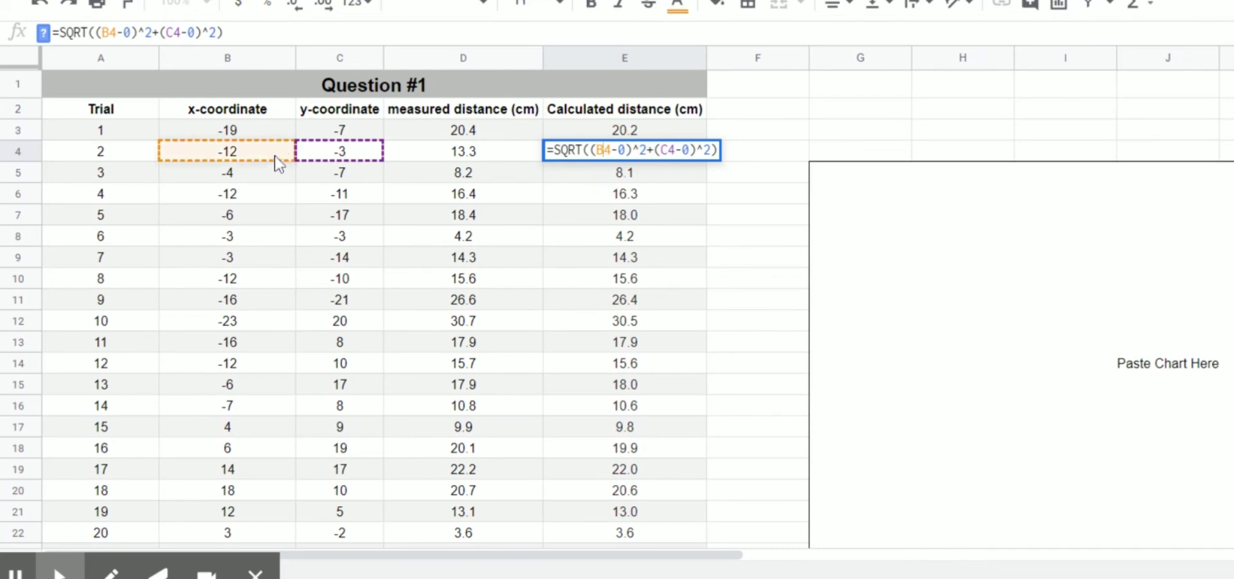
left_click(667, 150)
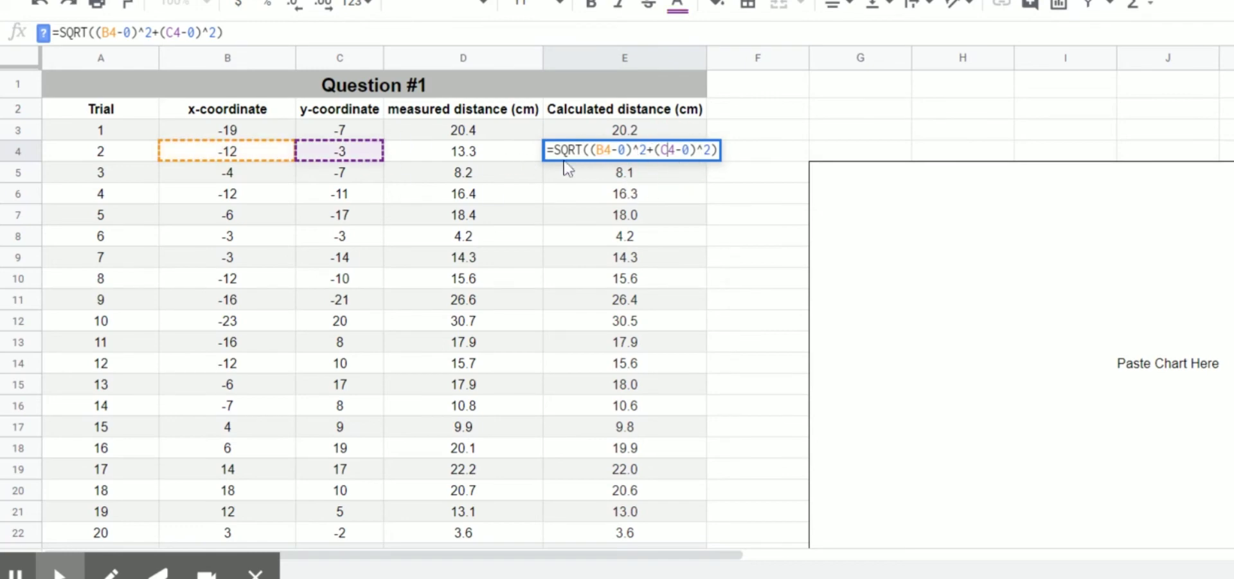
key("Return")
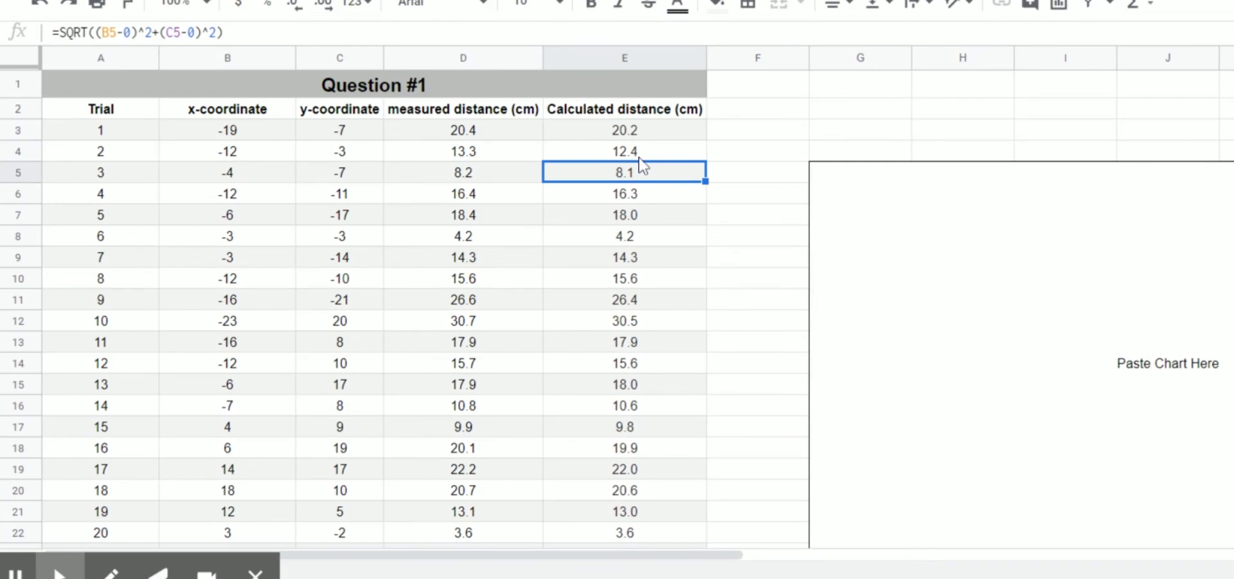
left_click(640, 158)
scroll(641, 166, "down", 5)
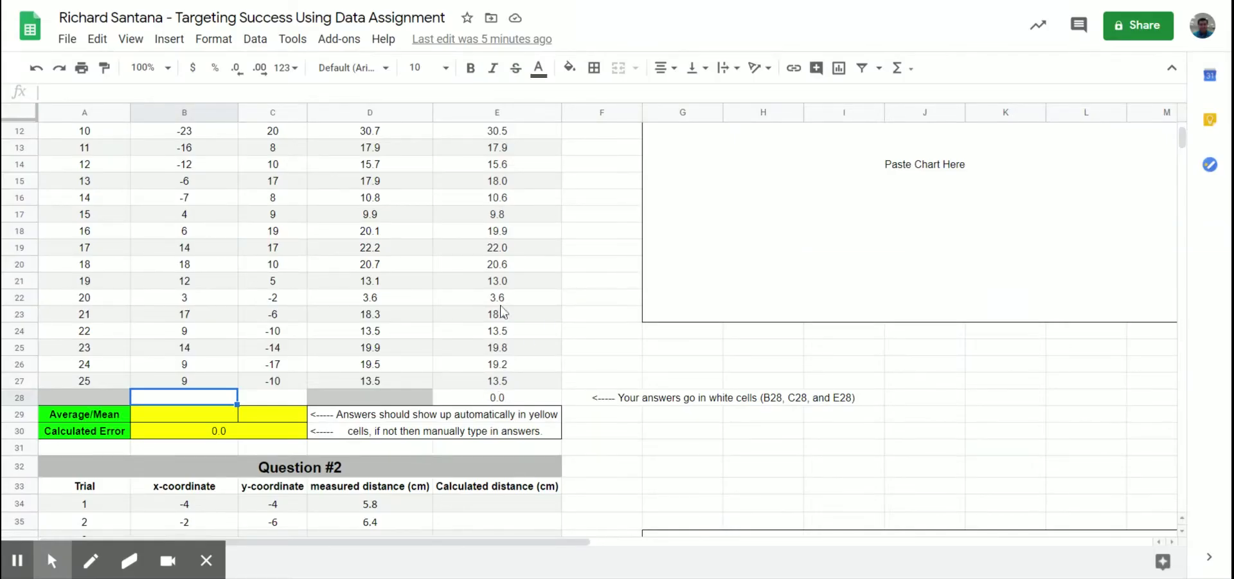
left_click(280, 400)
left_click(225, 397)
scroll(210, 399, "up", 4)
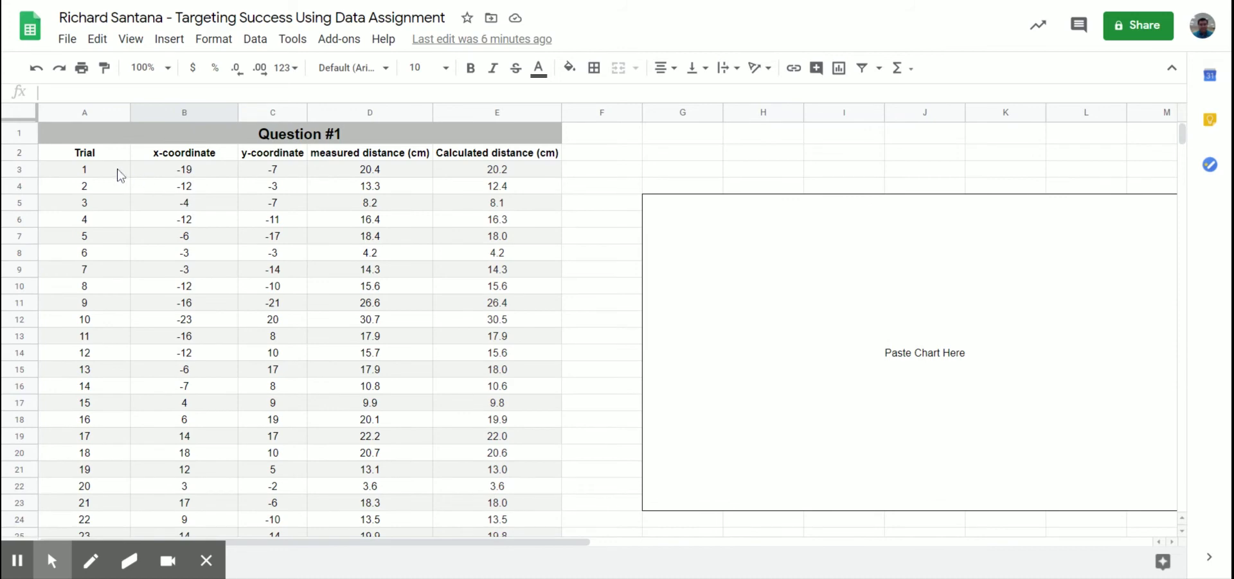
left_click_drag(118, 171, 122, 379)
scroll(114, 260, "down", 4)
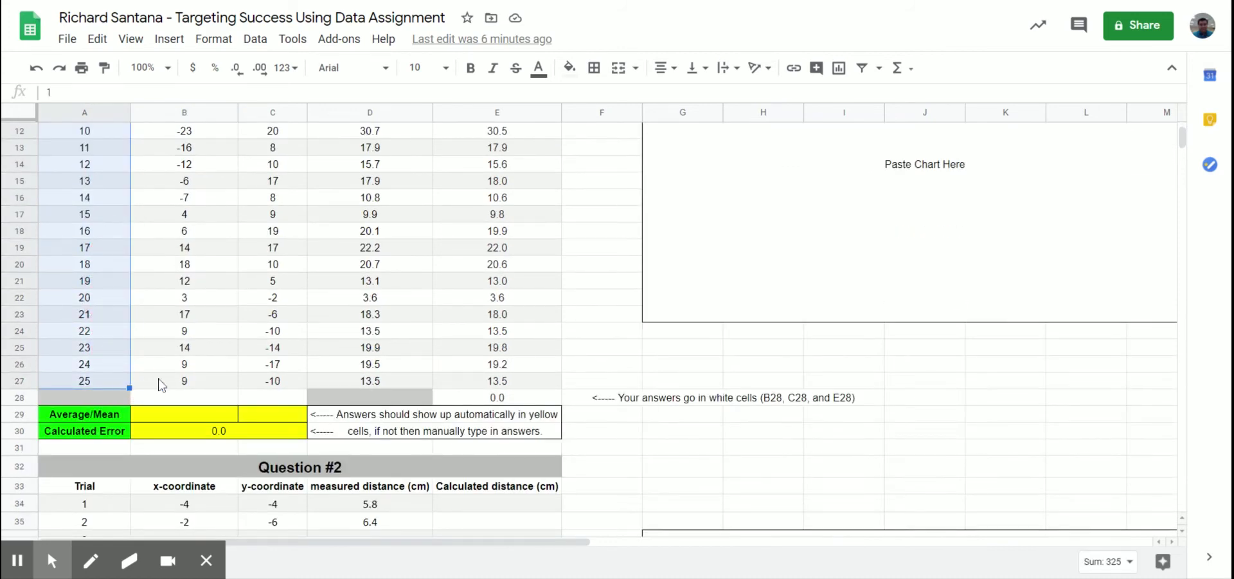
left_click(191, 383)
scroll(191, 380, "up", 5)
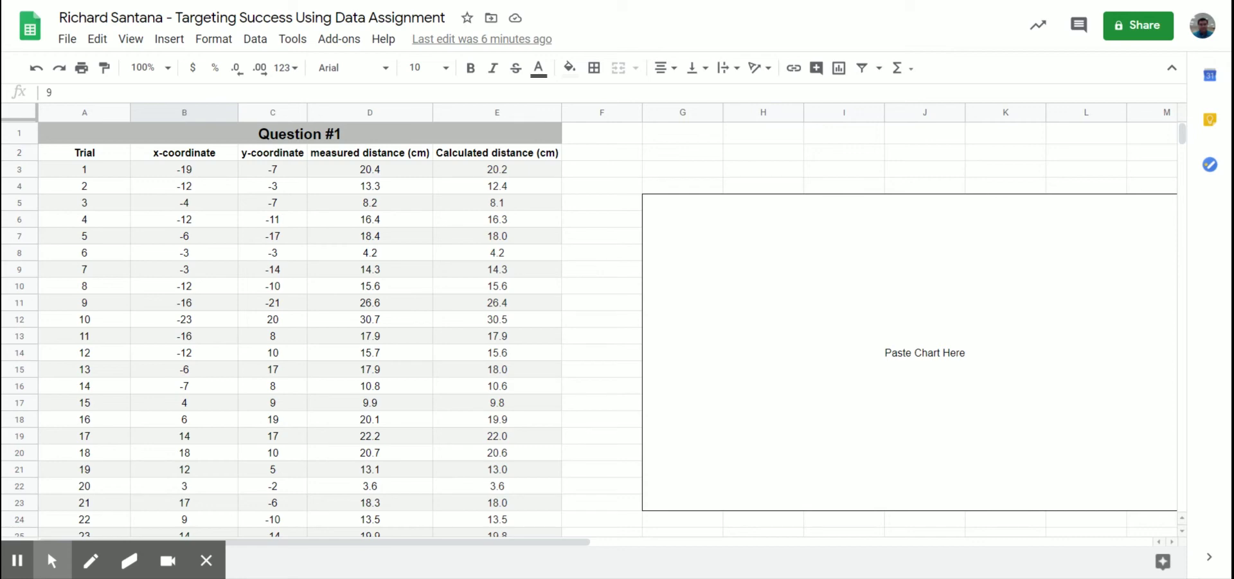
left_click_drag(184, 169, 203, 448)
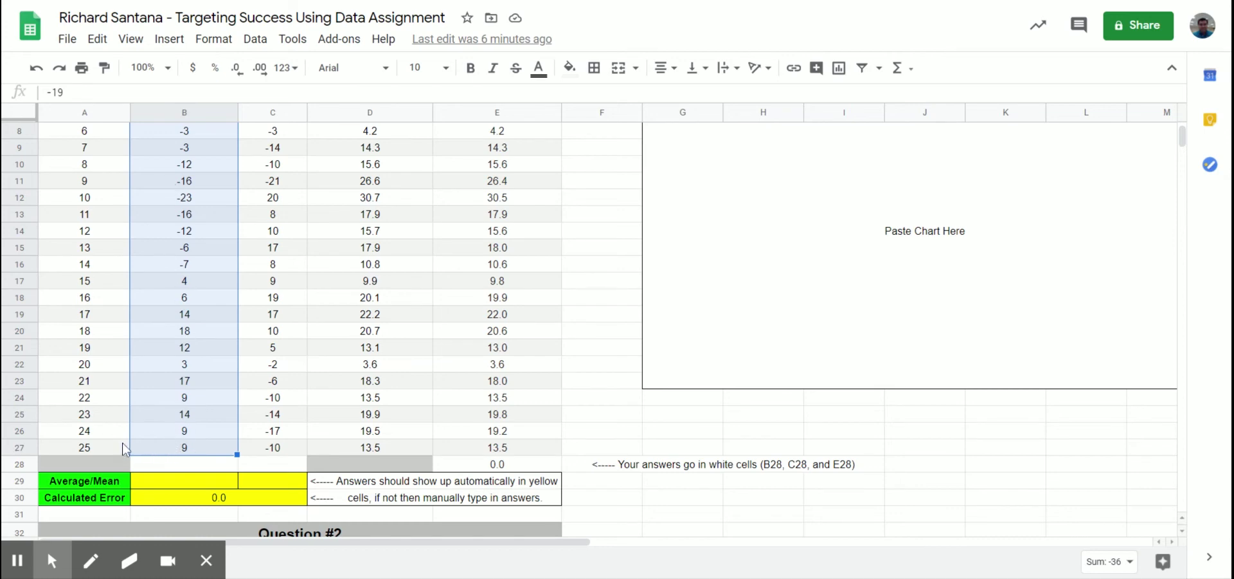
left_click(153, 463)
scroll(199, 450, "up", 3)
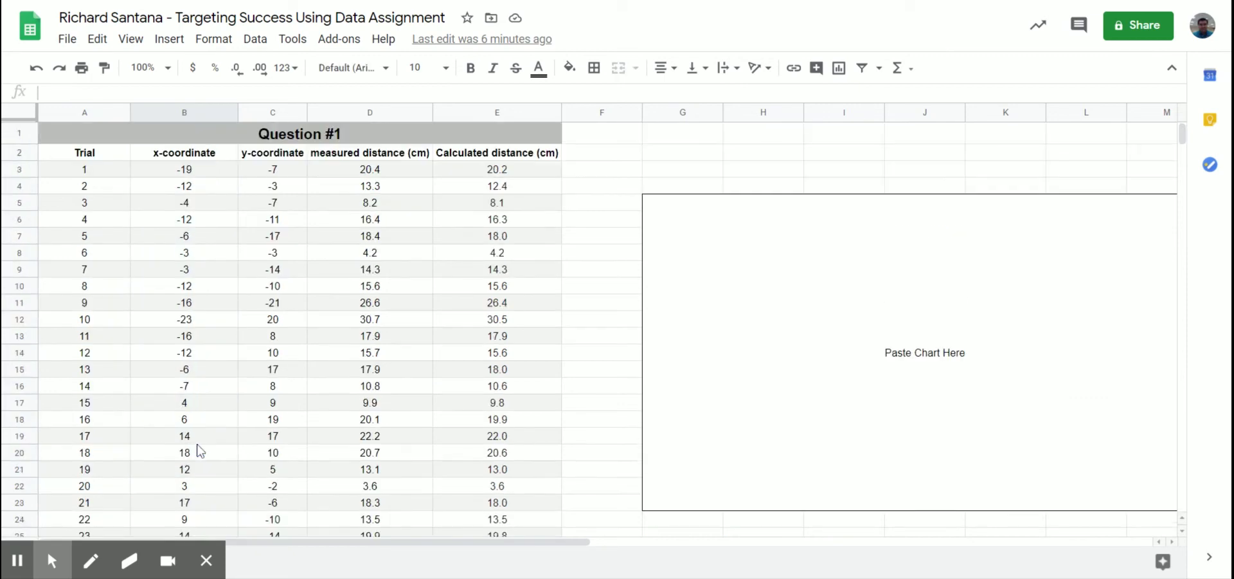
left_click_drag(206, 168, 196, 444)
scroll(203, 191, "down", 3)
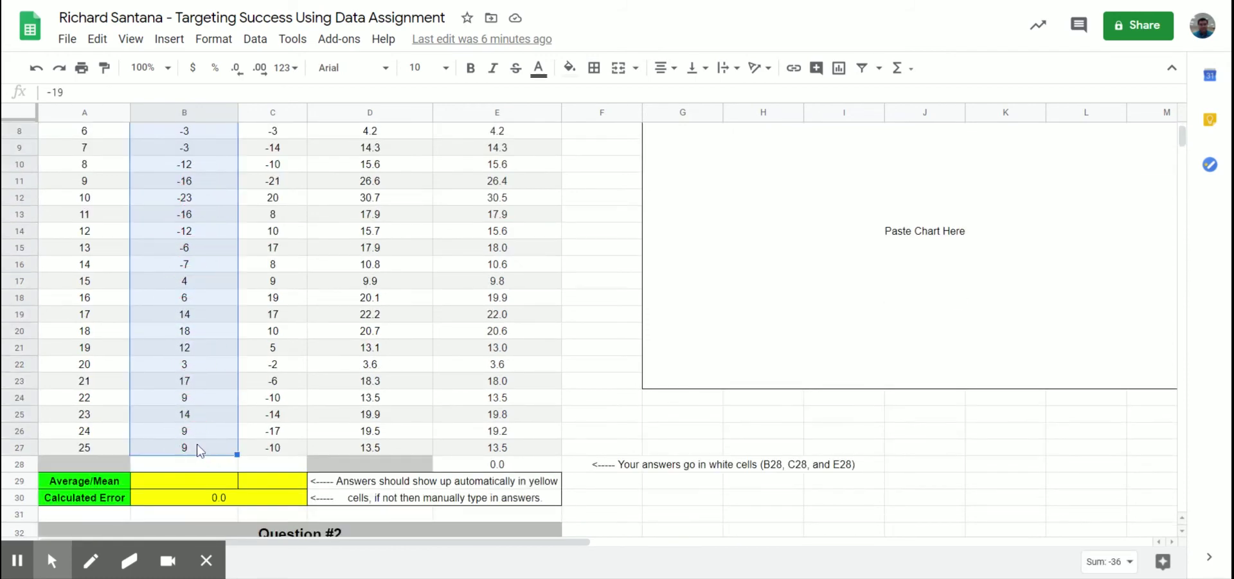
Step: Insert =AVERAGE(B3:B27) into B28 with the Functions menu, giving -1.44
left_click(909, 77)
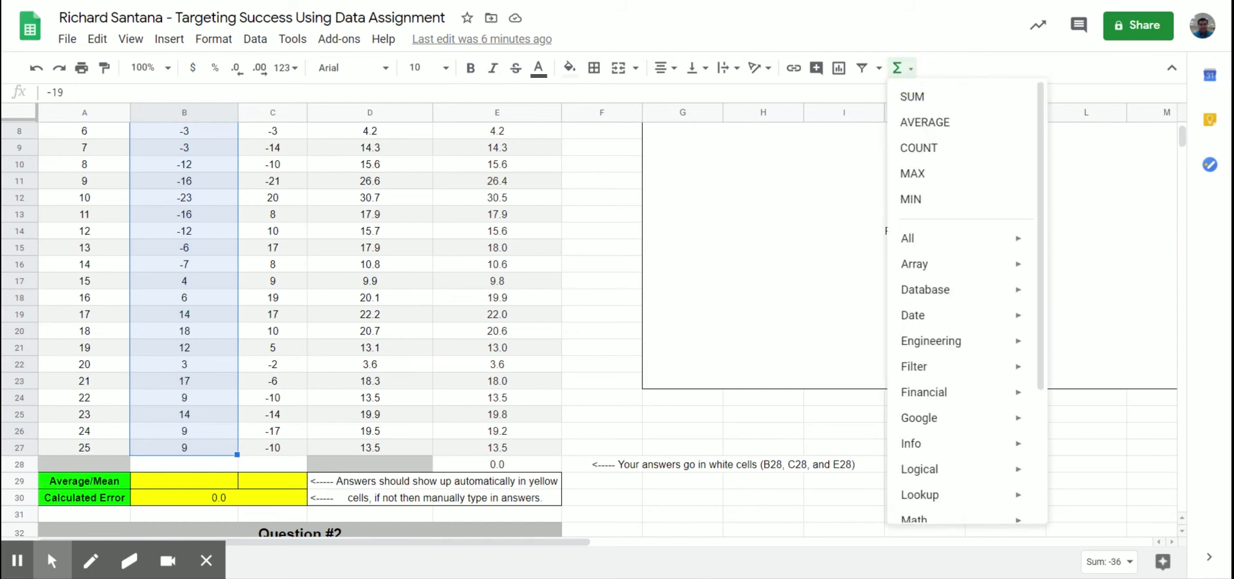
left_click(926, 123)
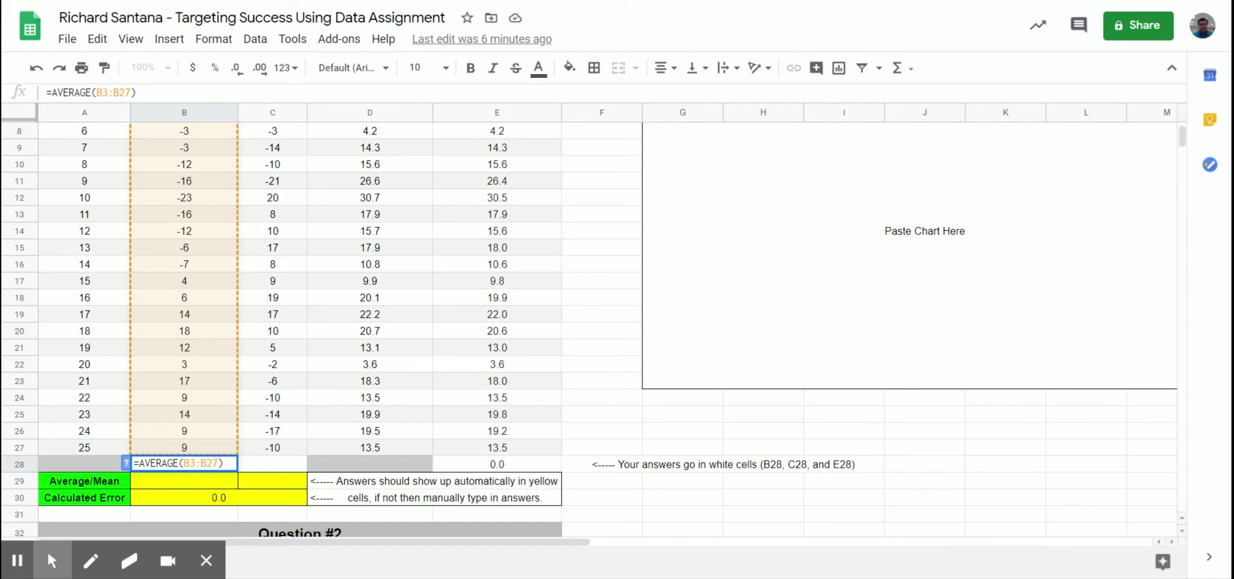
scroll(189, 368, "up", 2)
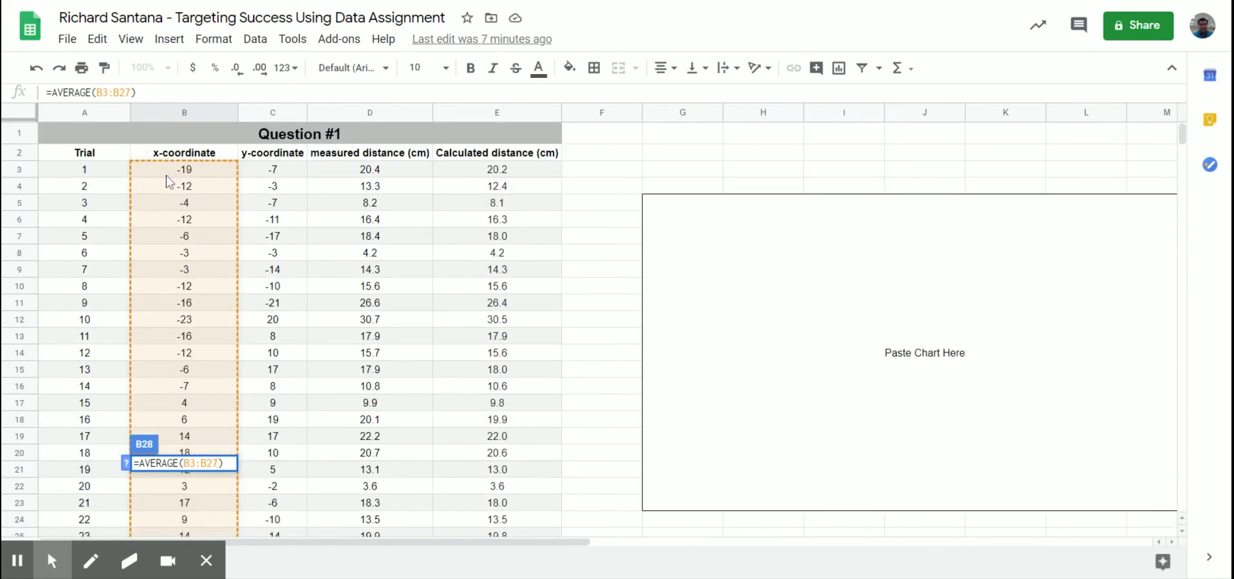
scroll(174, 175, "down", 2)
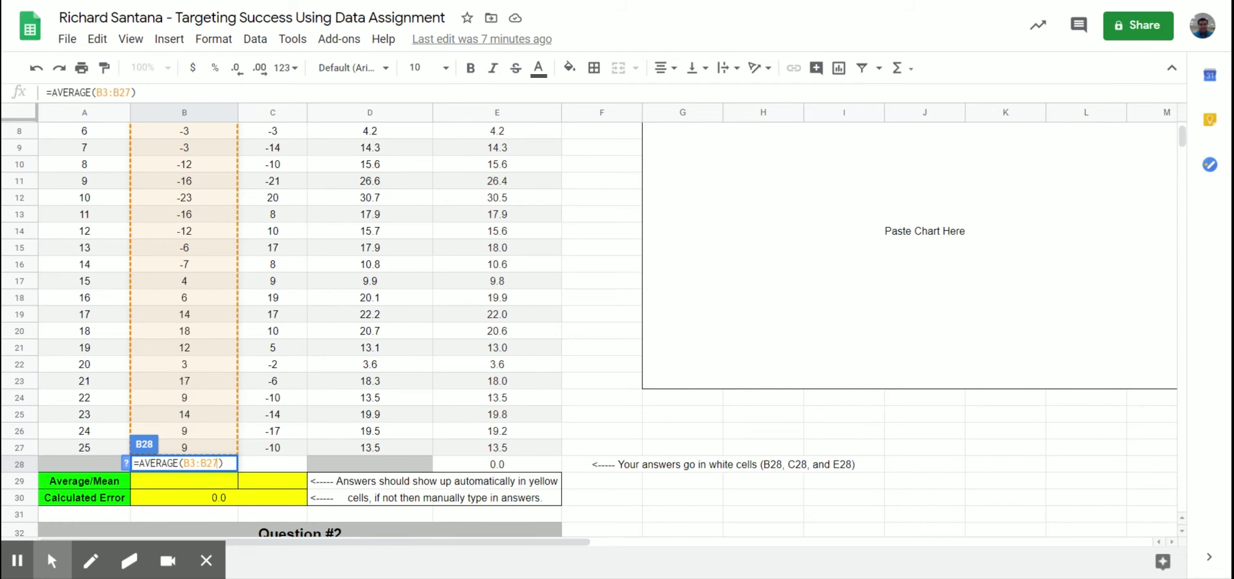
key("Return")
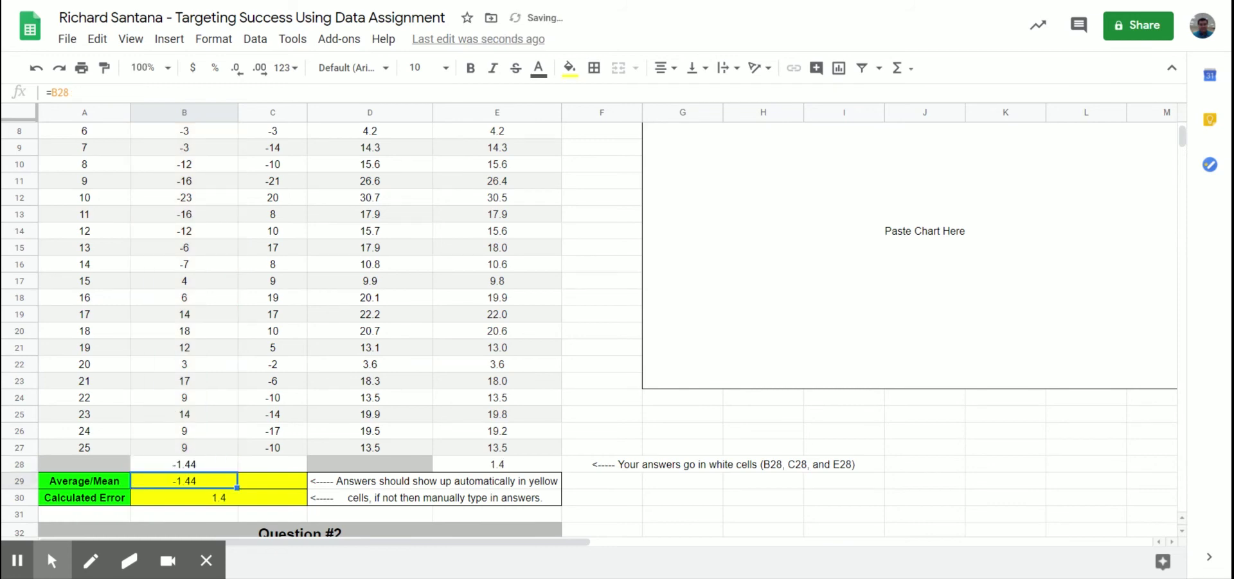
left_click(201, 464)
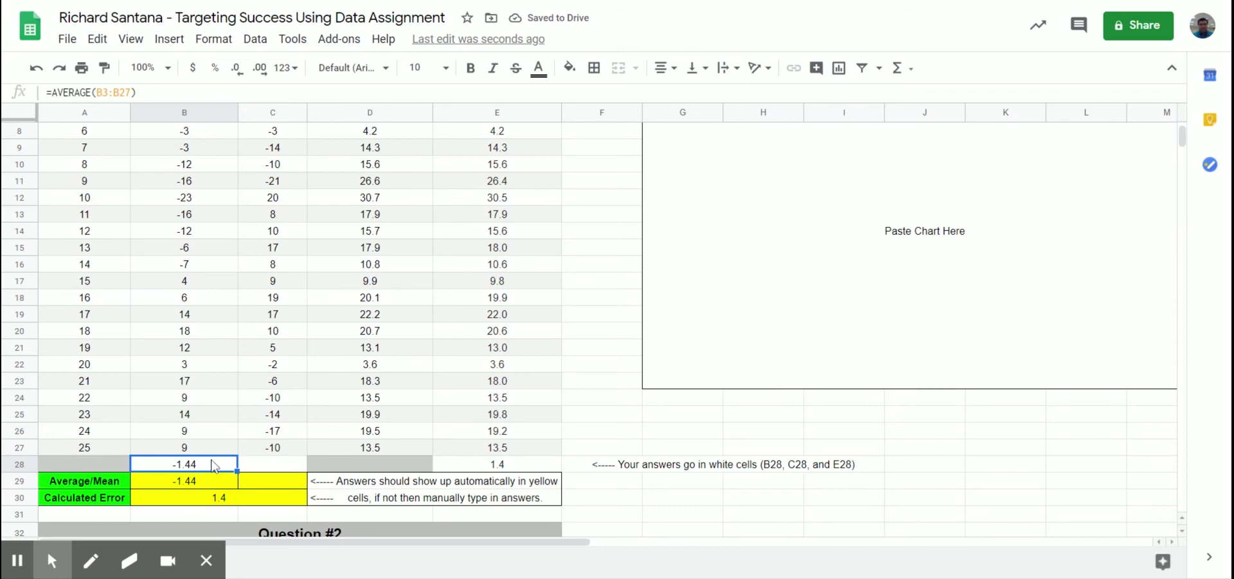
scroll(193, 460, "up", 3)
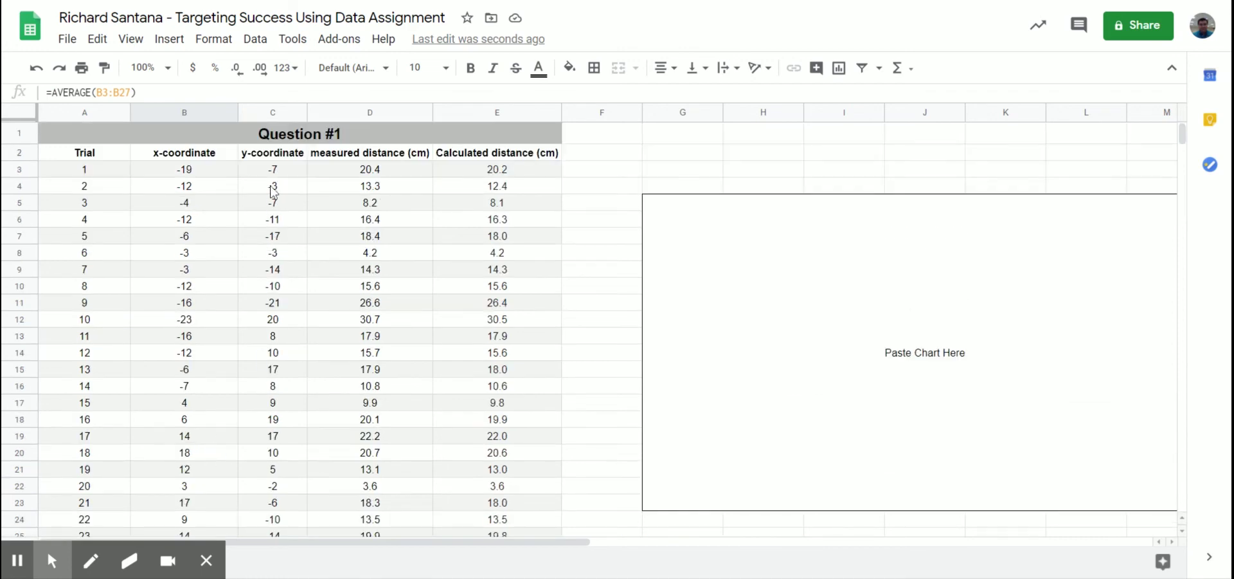
left_click_drag(275, 169, 275, 446)
Step: Insert =AVERAGE(C3:C27) into C28, giving a y average of -1.16
scroll(272, 257, "down", 2)
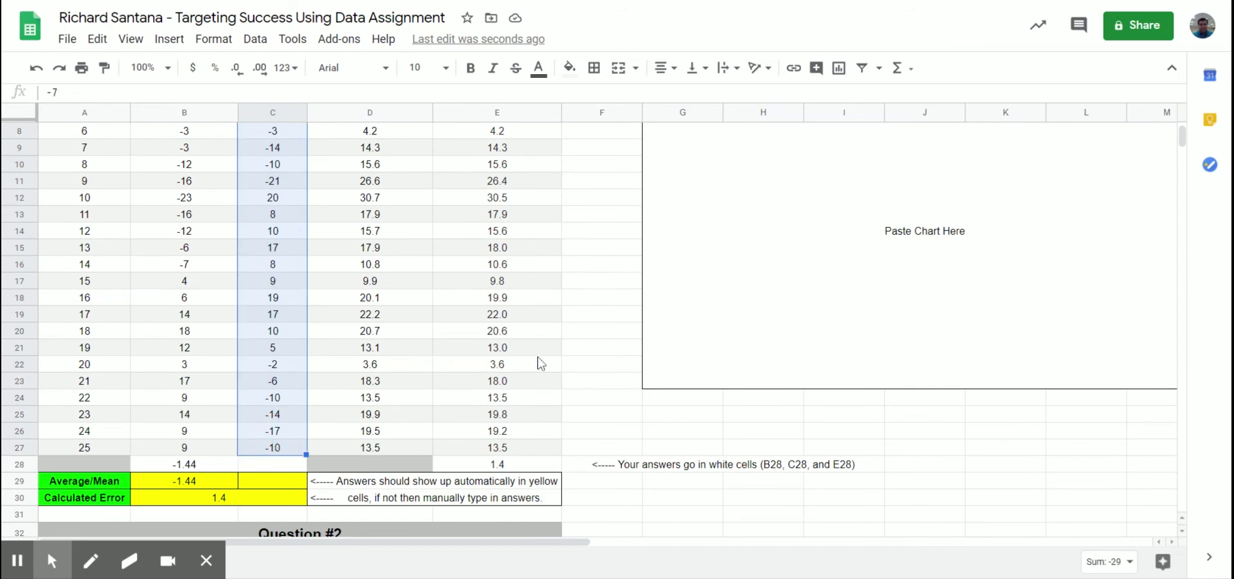
scroll(327, 441, "up", 3)
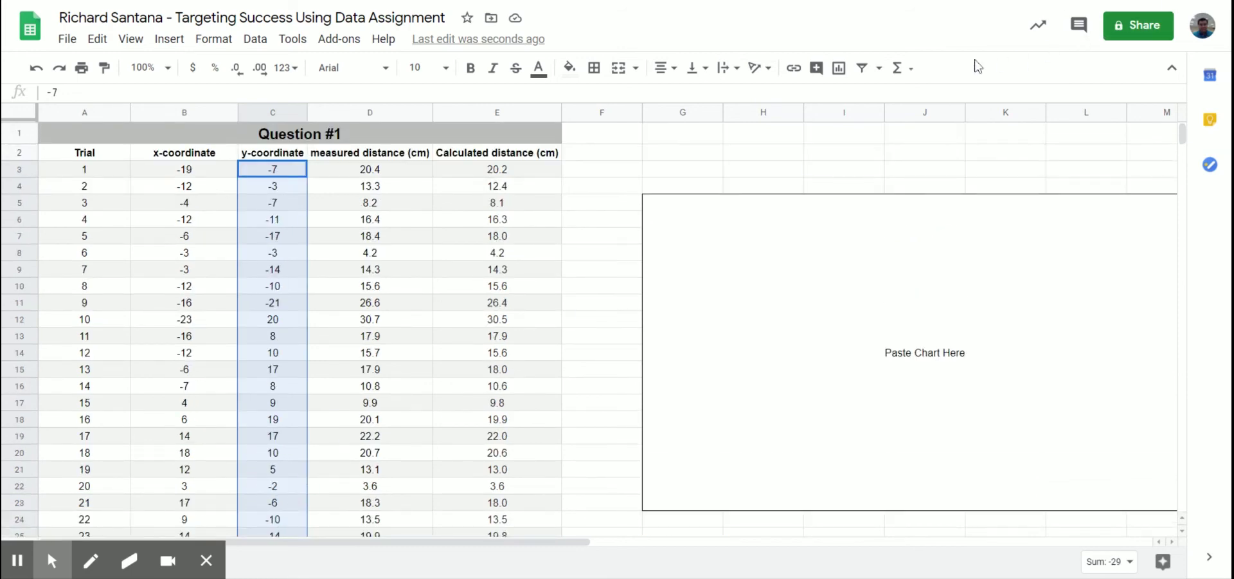
left_click(913, 70)
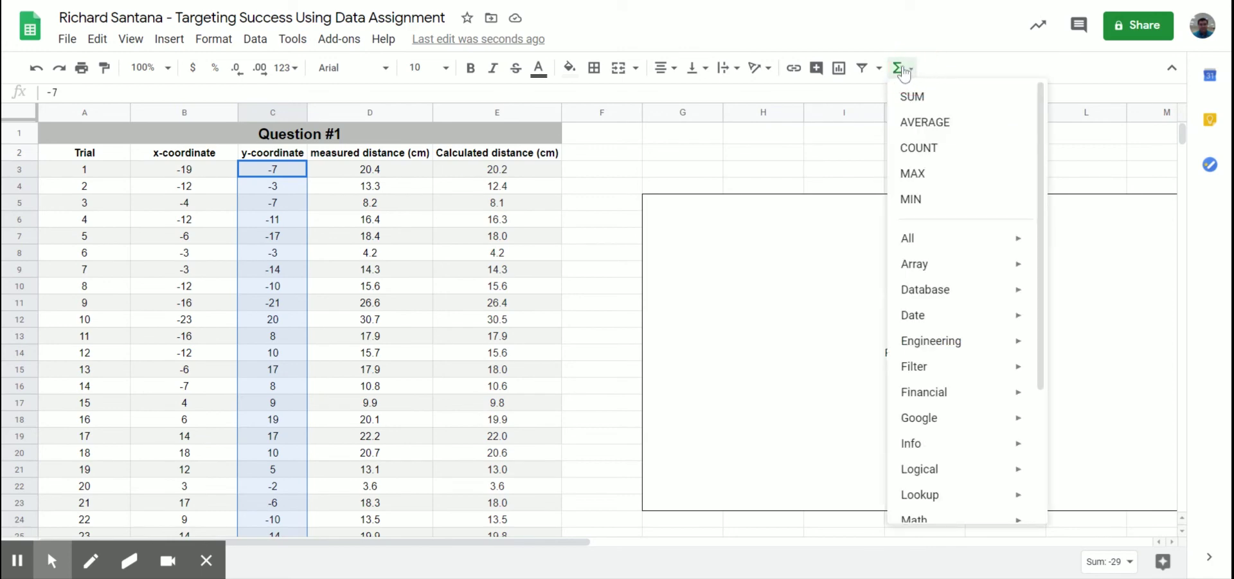
left_click(916, 132)
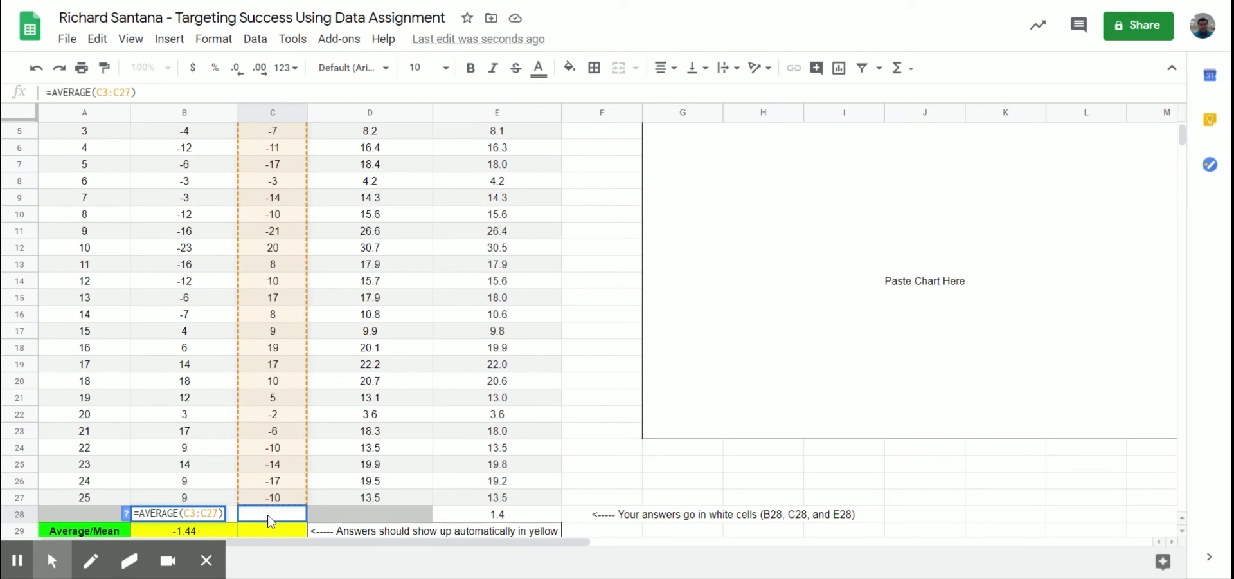
key("Return")
scroll(334, 486, "down", 1)
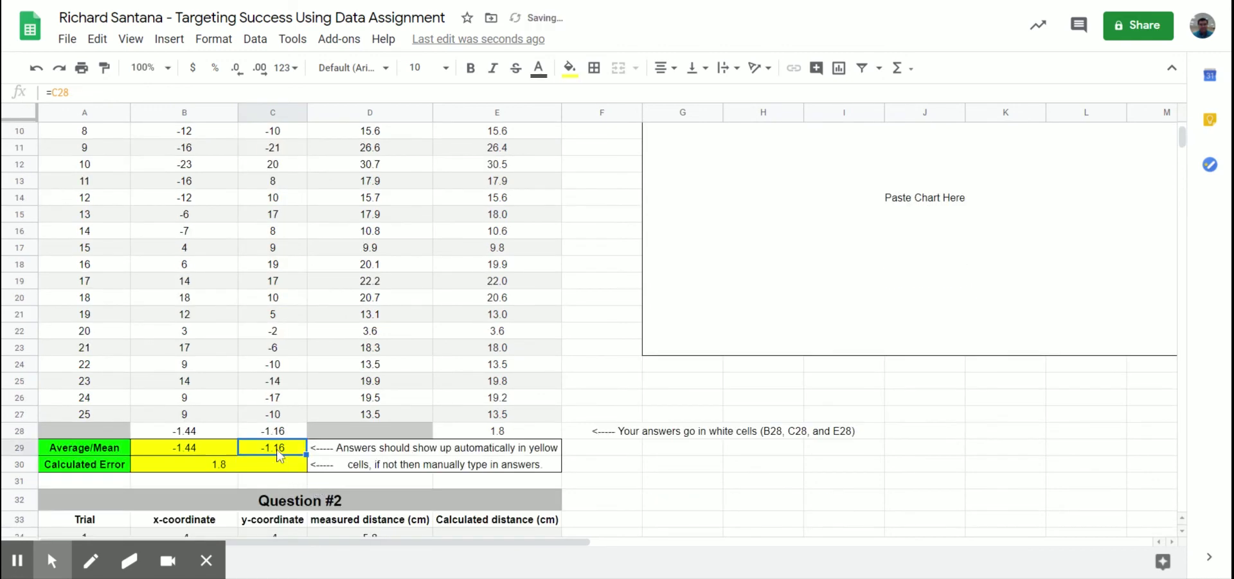
left_click(252, 433)
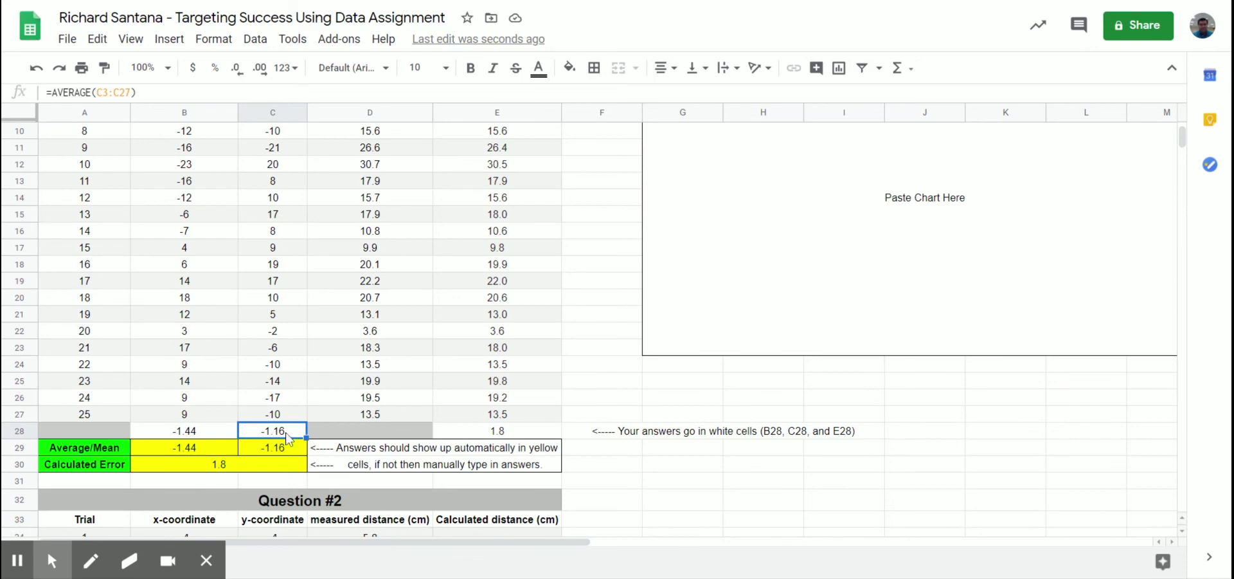
left_click_drag(201, 448, 259, 461)
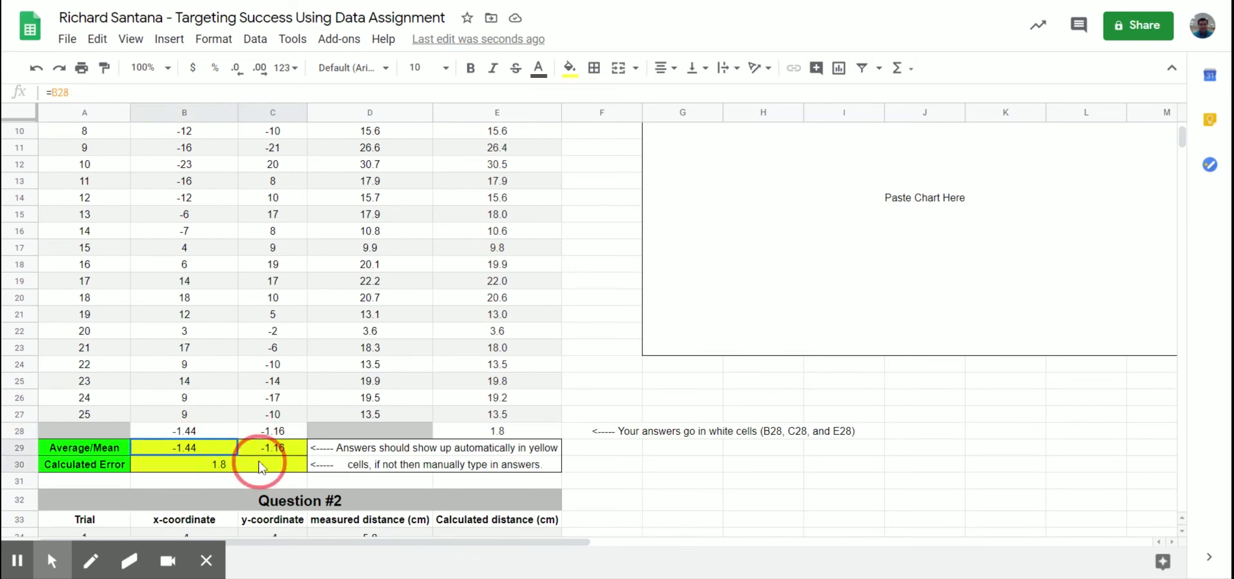
left_click(361, 426)
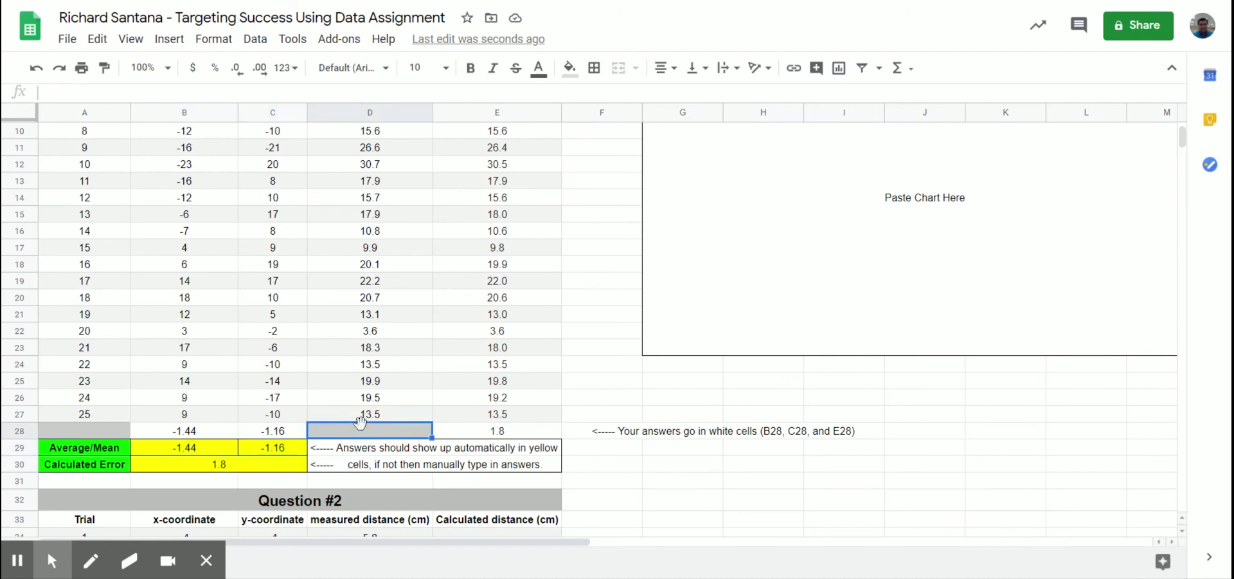
left_click(205, 431)
left_click(205, 448)
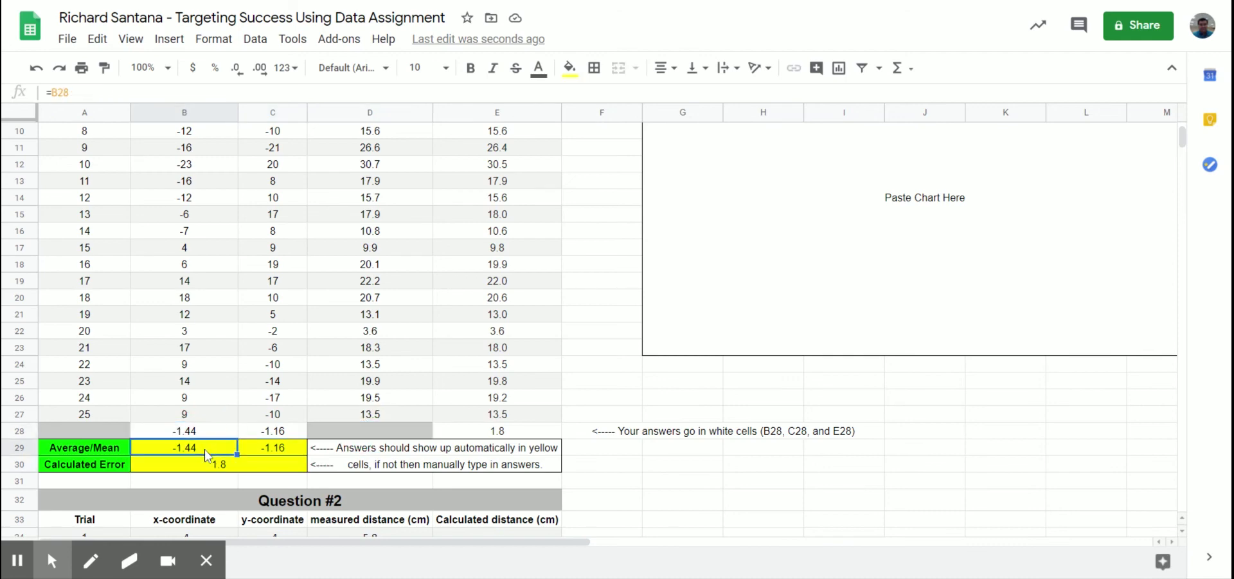
left_click(283, 431)
left_click(284, 448)
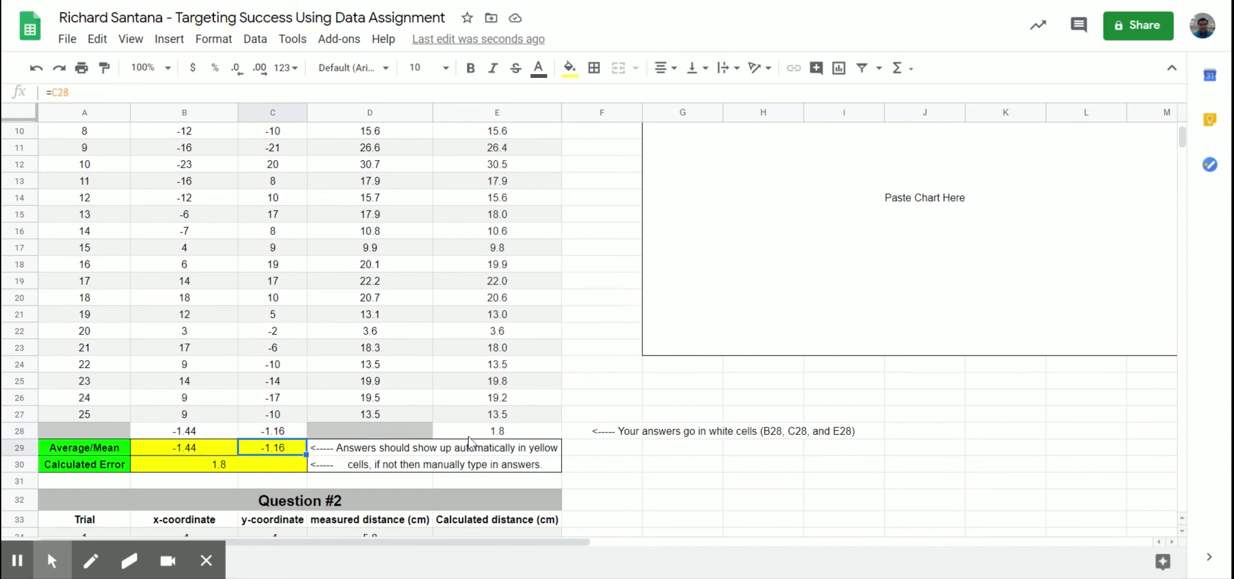
left_click(470, 436)
left_click(264, 474)
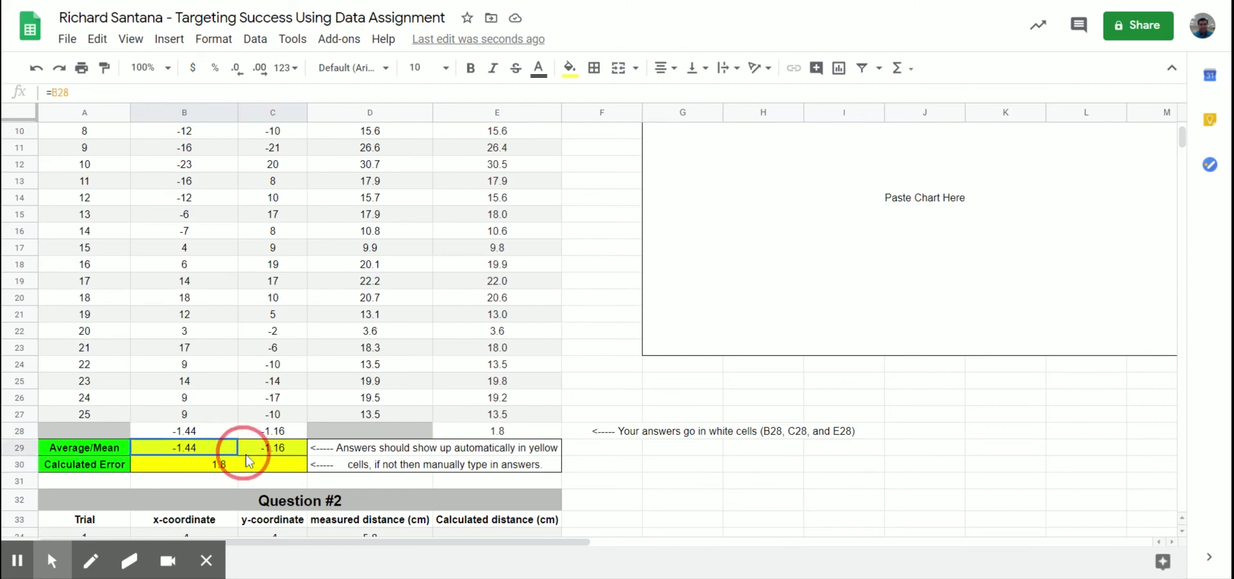
scroll(248, 459, "down", 5)
scroll(248, 459, "down", 15)
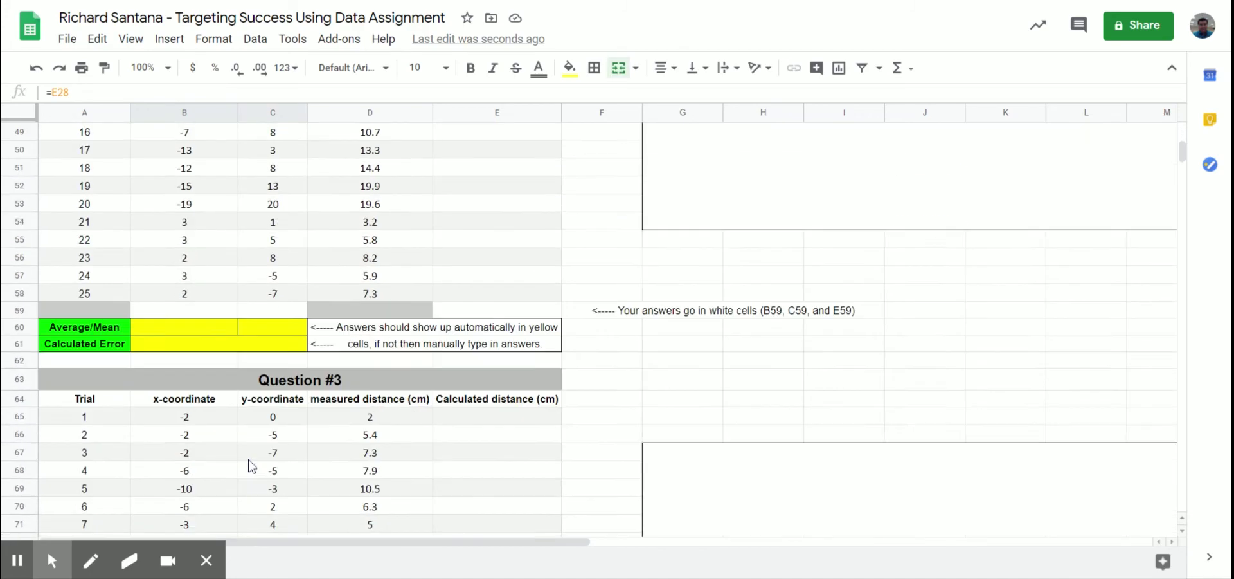
scroll(241, 461, "down", 8)
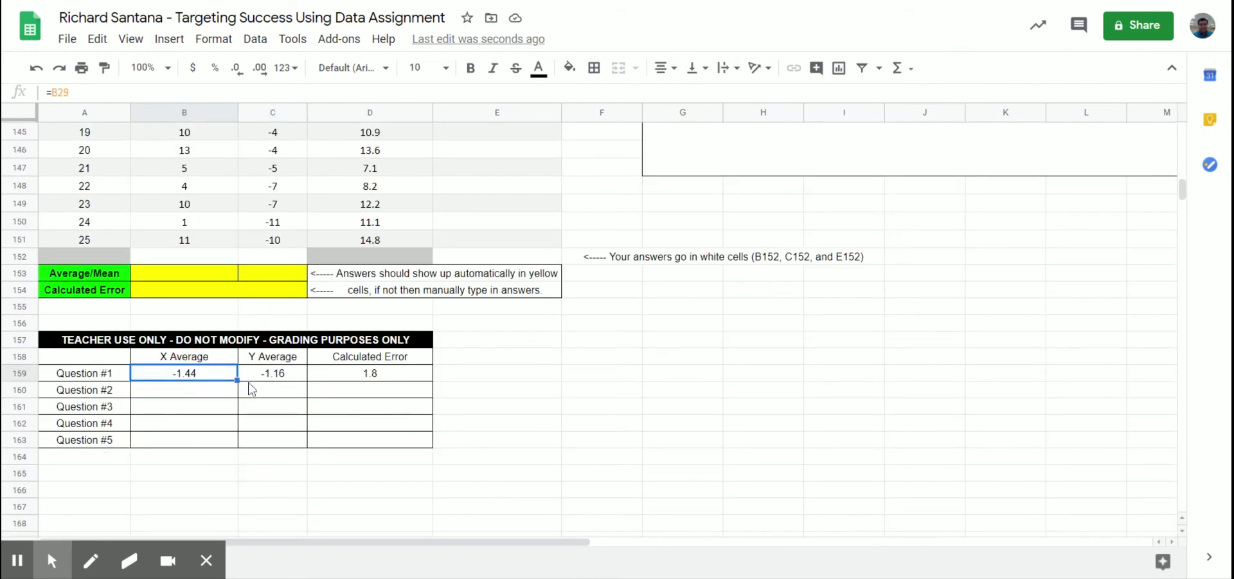
left_click(289, 382)
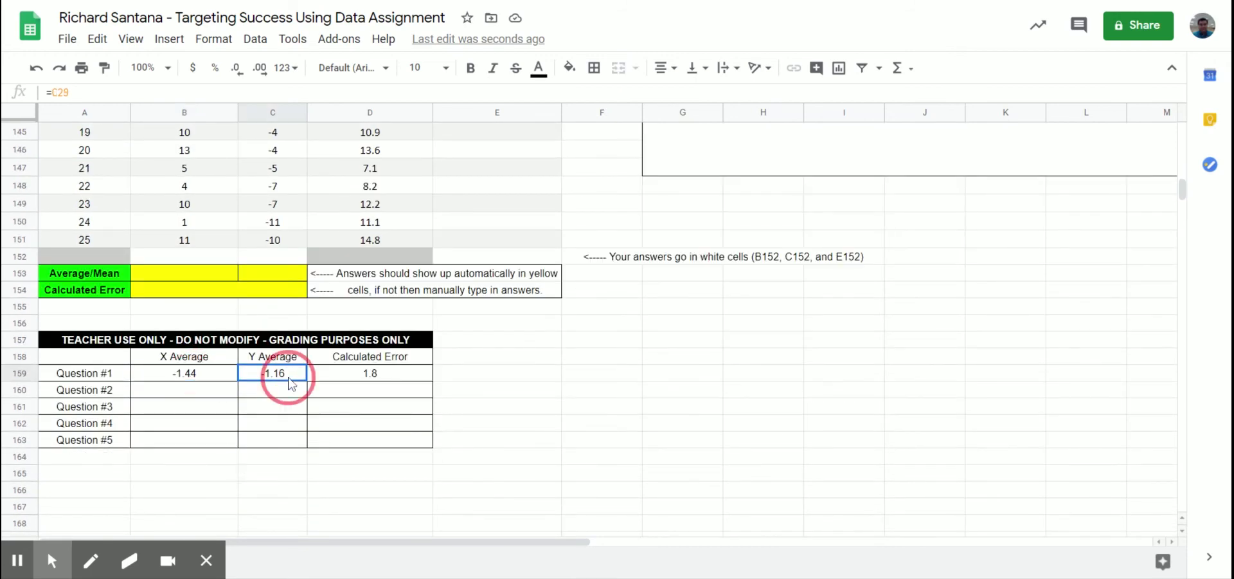
left_click(347, 382)
scroll(338, 383, "up", 8)
scroll(334, 389, "up", 1)
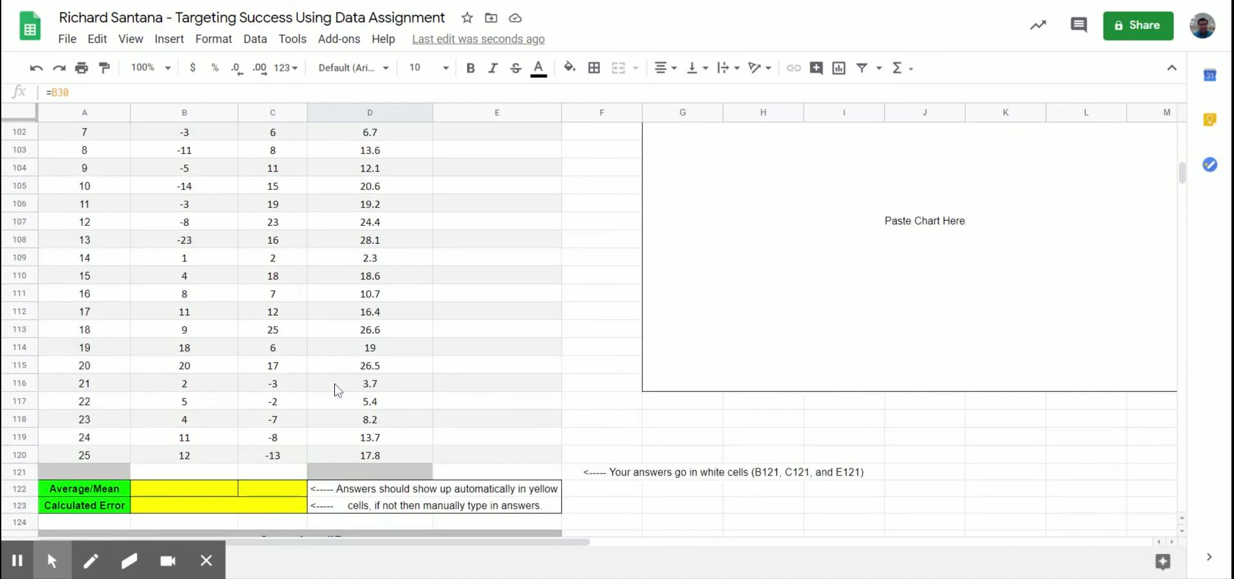
scroll(334, 389, "up", 18)
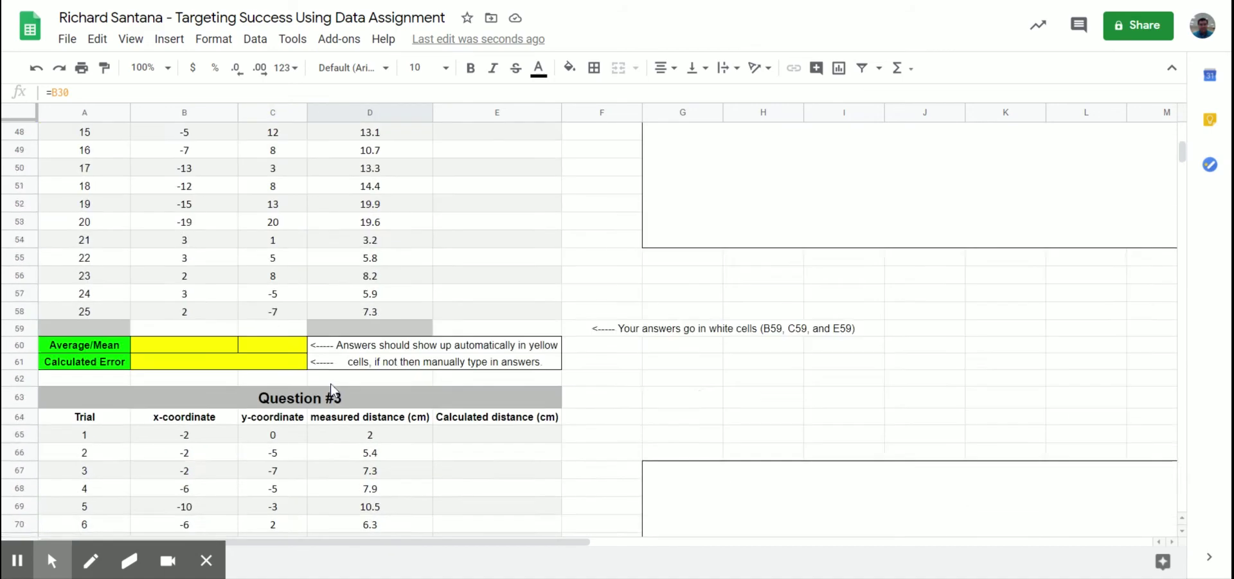
Step: Select B2:C27, the x- and y-coordinate columns with their headers
scroll(330, 383, "up", 7)
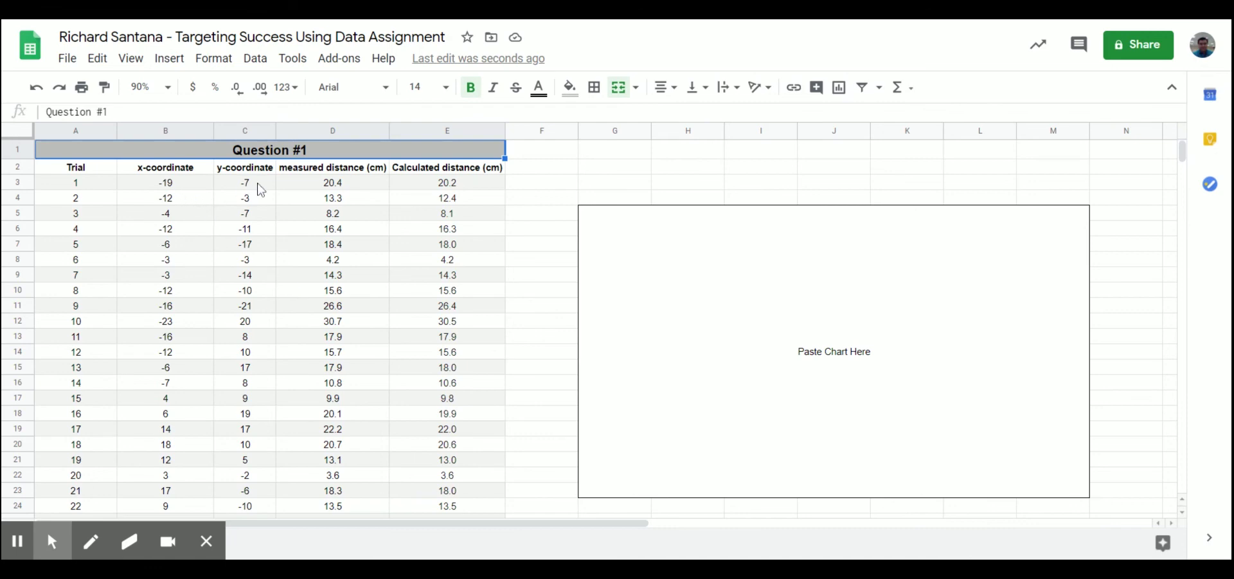
left_click(171, 172)
left_click_drag(171, 173, 244, 492)
scroll(245, 219, "down", 2)
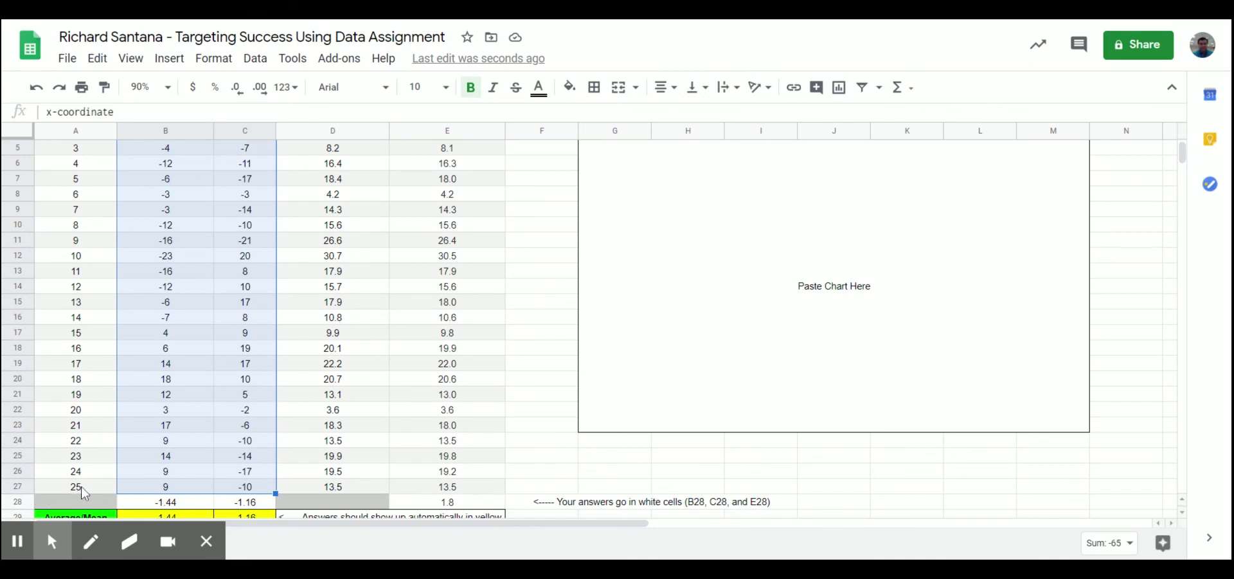
scroll(326, 425, "up", 2)
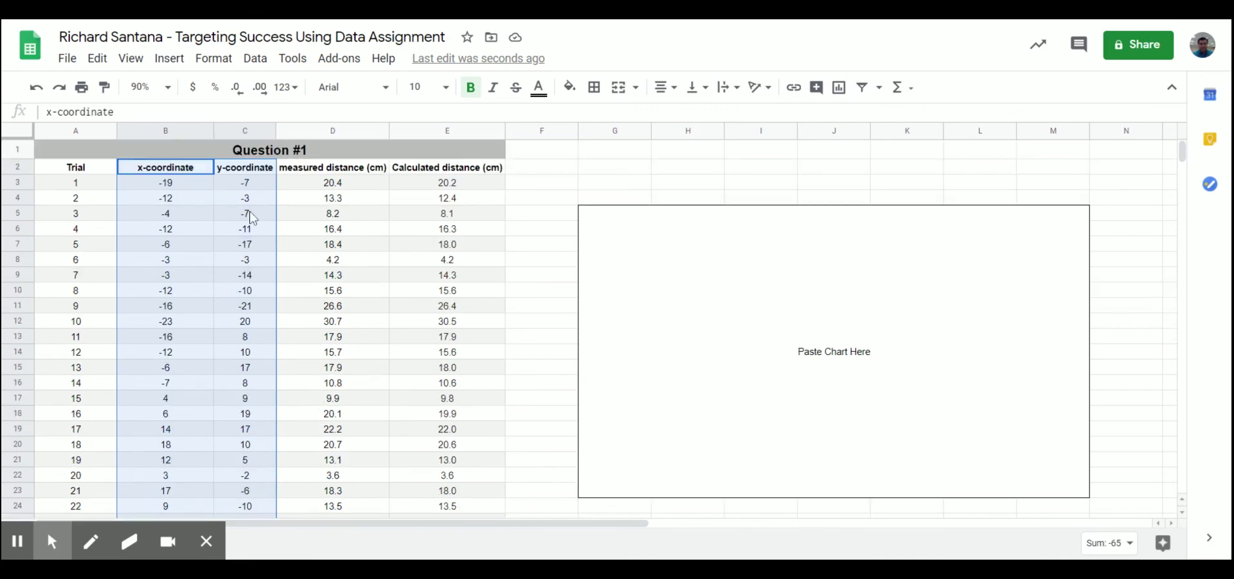
Step: Insert a chart of the selected coordinates and make it a Scatter chart
left_click(169, 58)
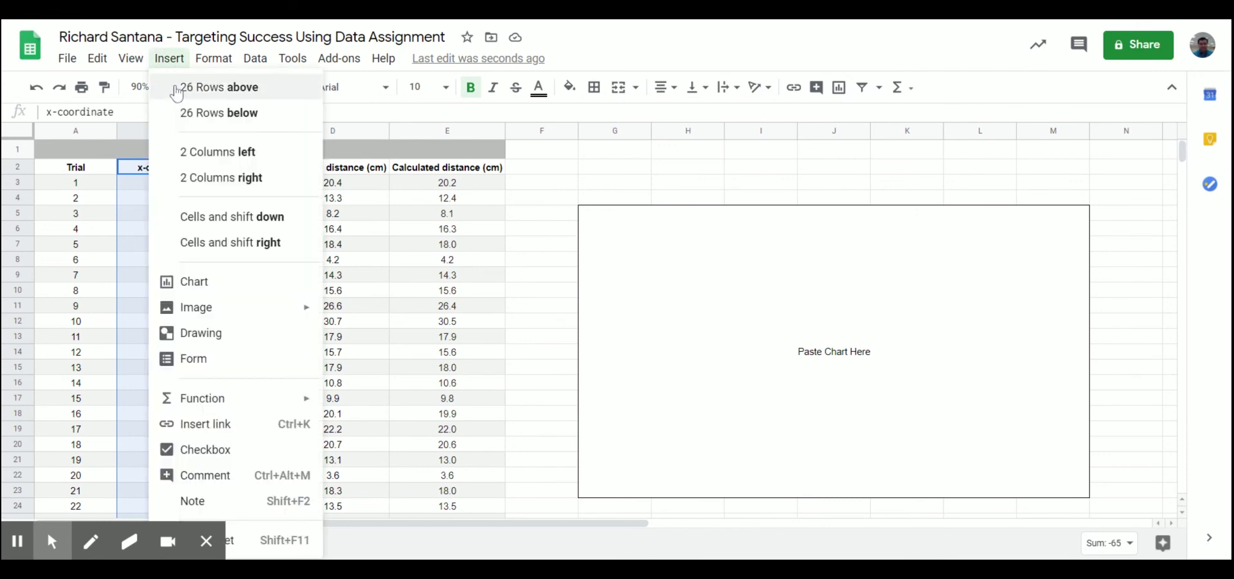
left_click(222, 283)
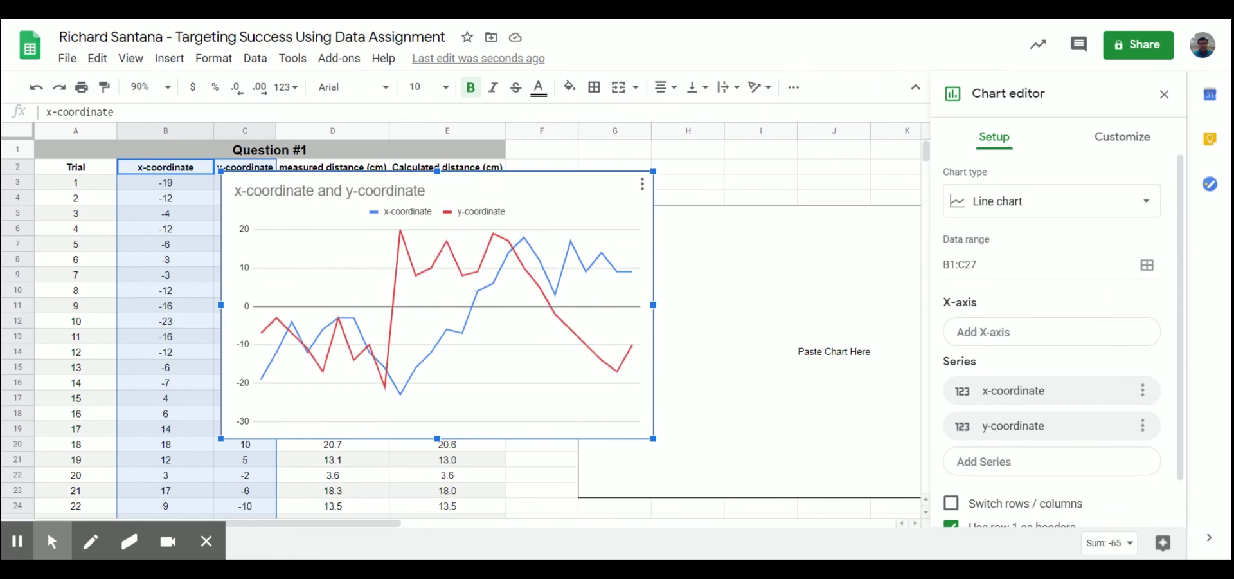
left_click(1154, 212)
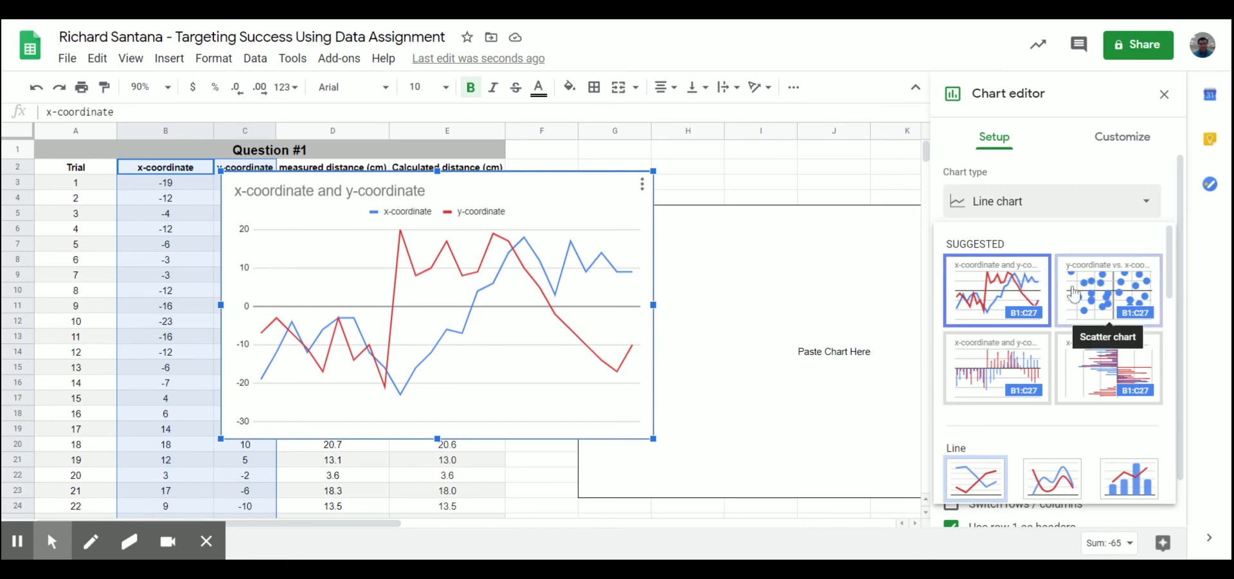
scroll(1064, 291, "down", 5)
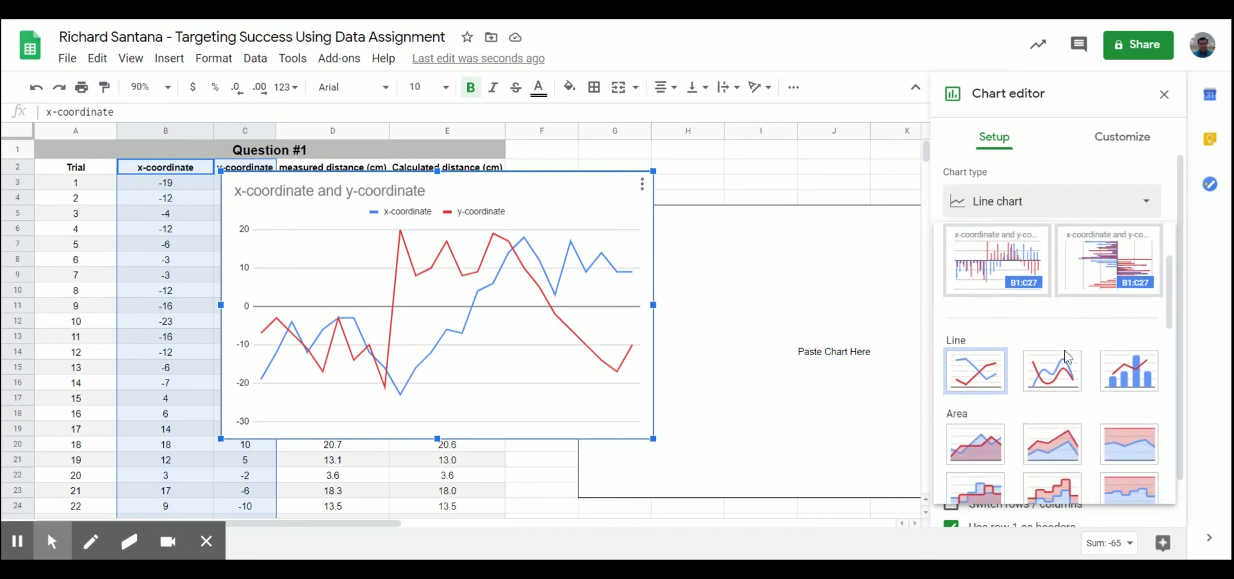
scroll(1086, 385, "up", 5)
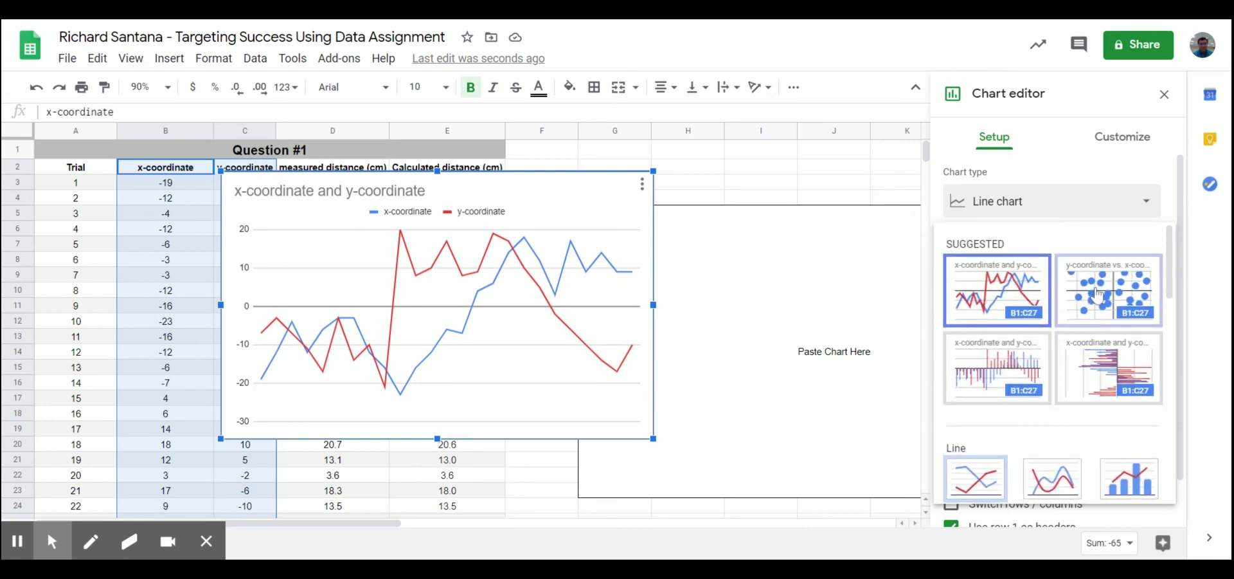
left_click(1097, 295)
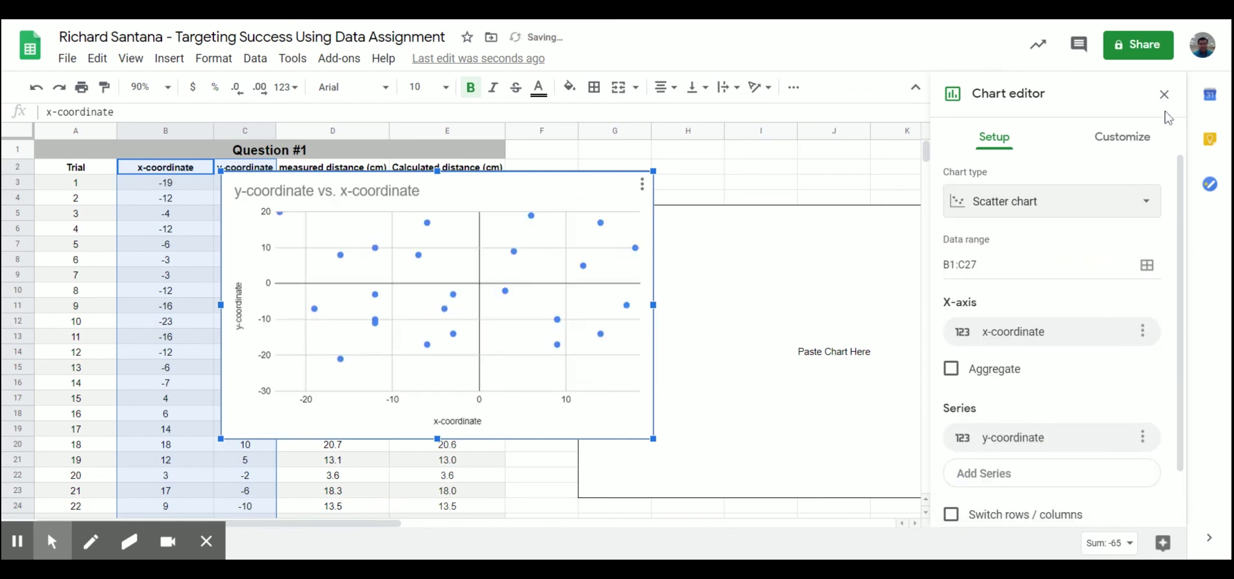
left_click(1164, 94)
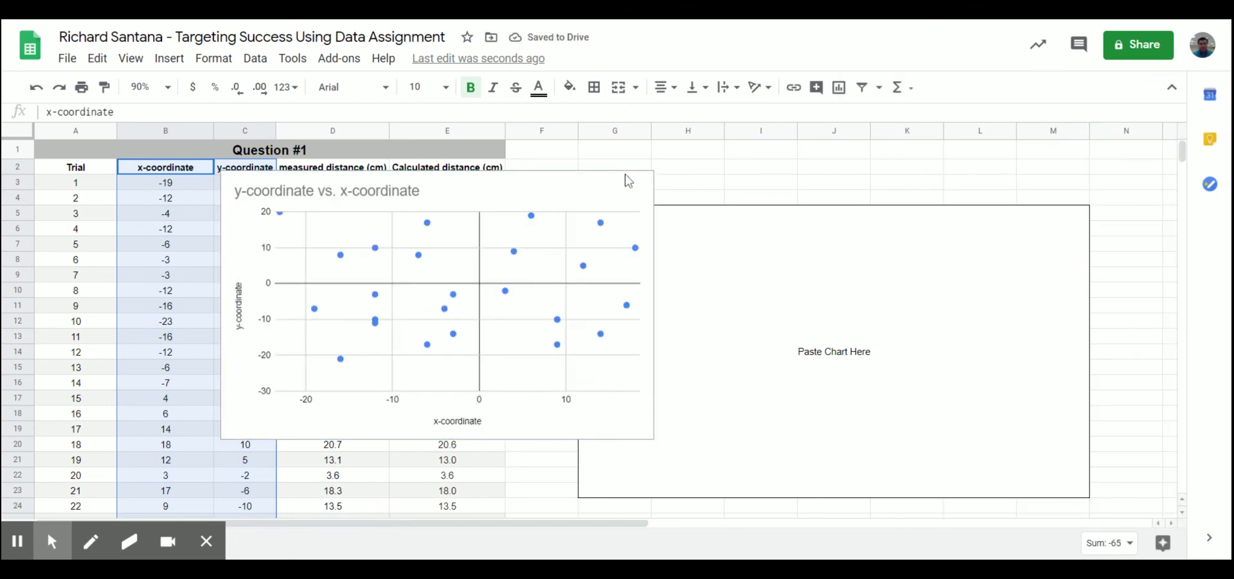
Step: Move the scatter chart into the Paste Chart Here box and deselect it
left_click(599, 175)
left_click_drag(592, 182, 642, 194)
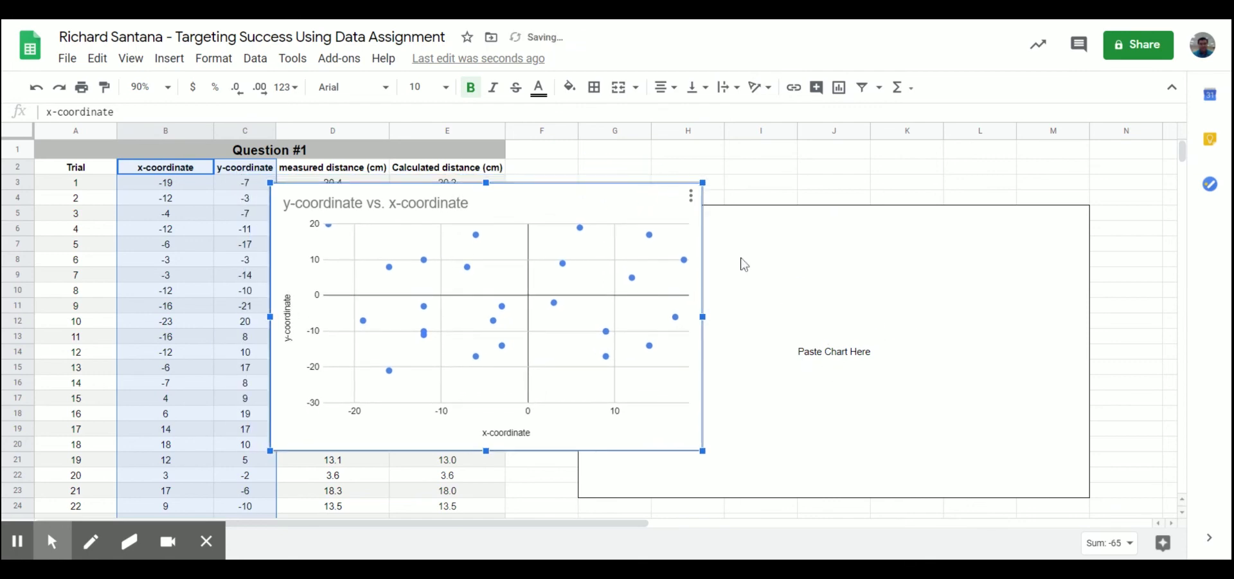
left_click_drag(647, 195, 1003, 227)
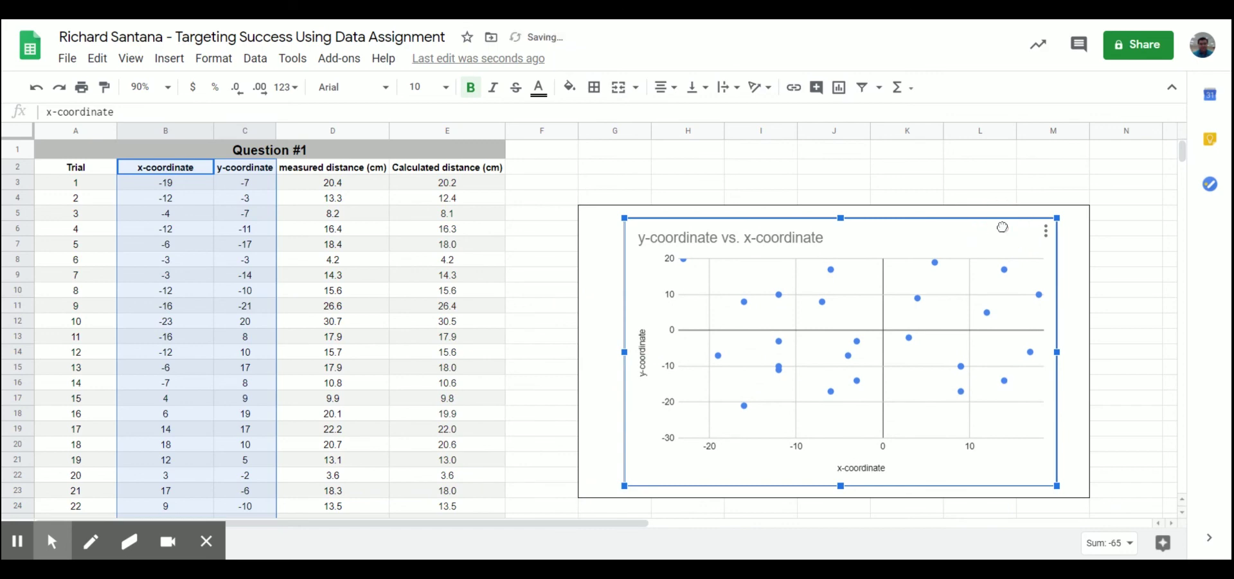
left_click(1011, 186)
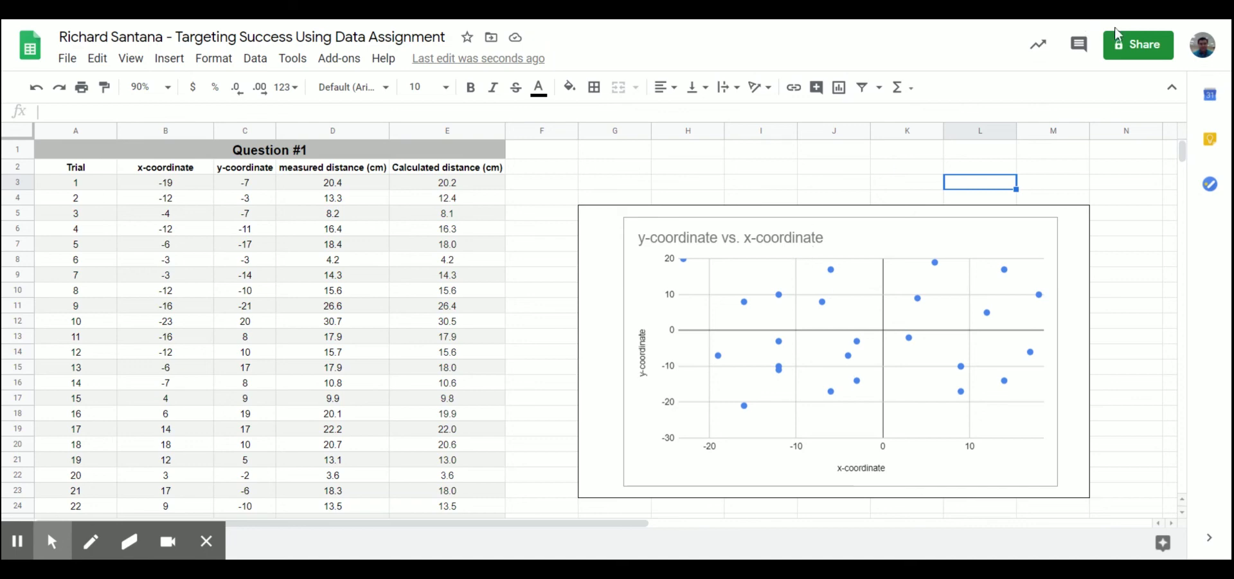
left_click(1135, 280)
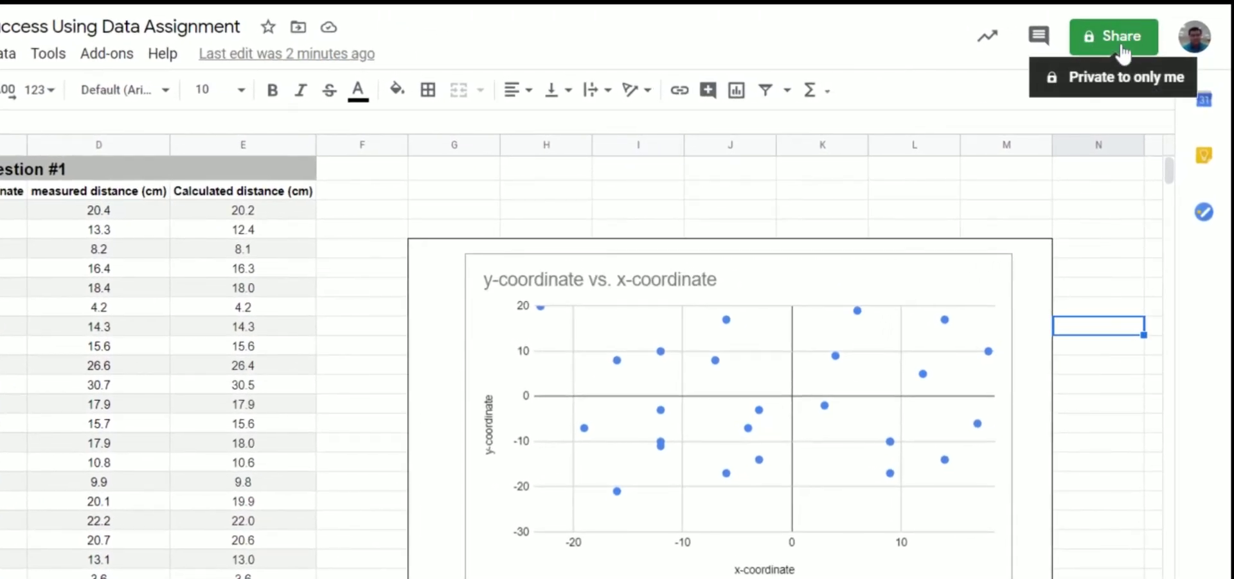
Step: Copy the spreadsheet's share link from the Share dialog's Get link section
left_click(1123, 53)
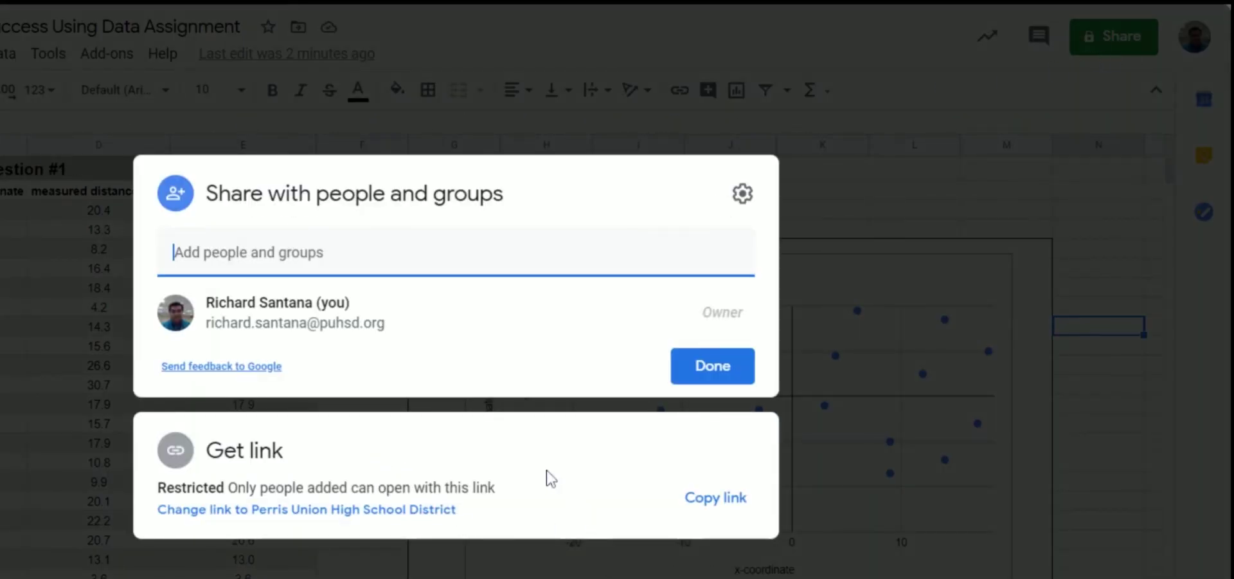
left_click(689, 508)
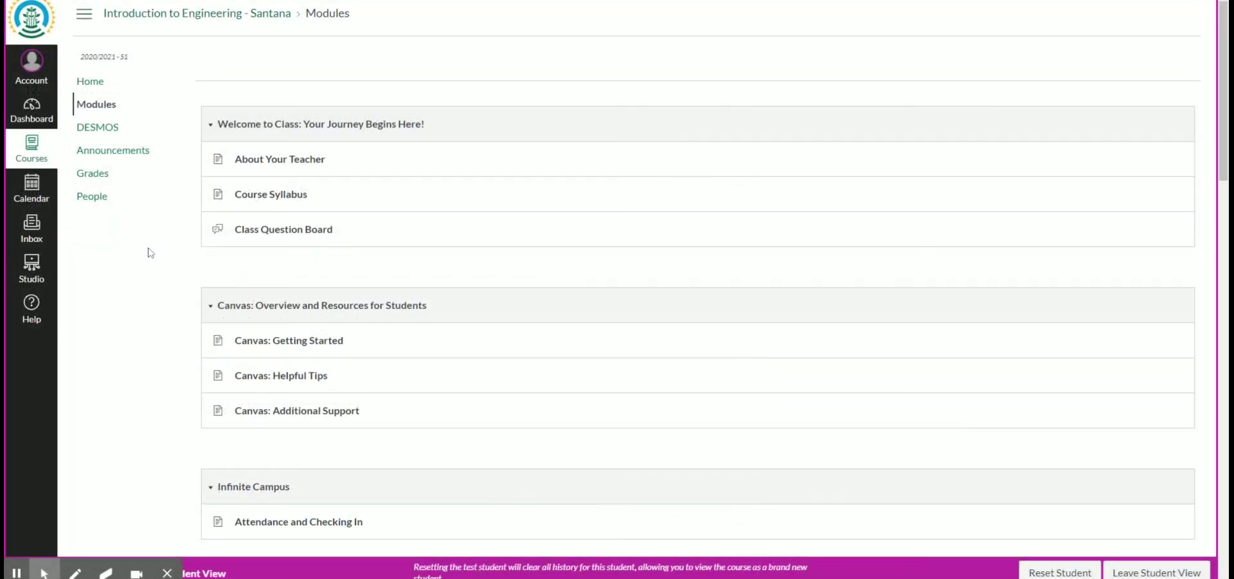
Step: Open the Targeting Success Using Data assignment from Modules and start a submission
scroll(146, 251, "down", 6)
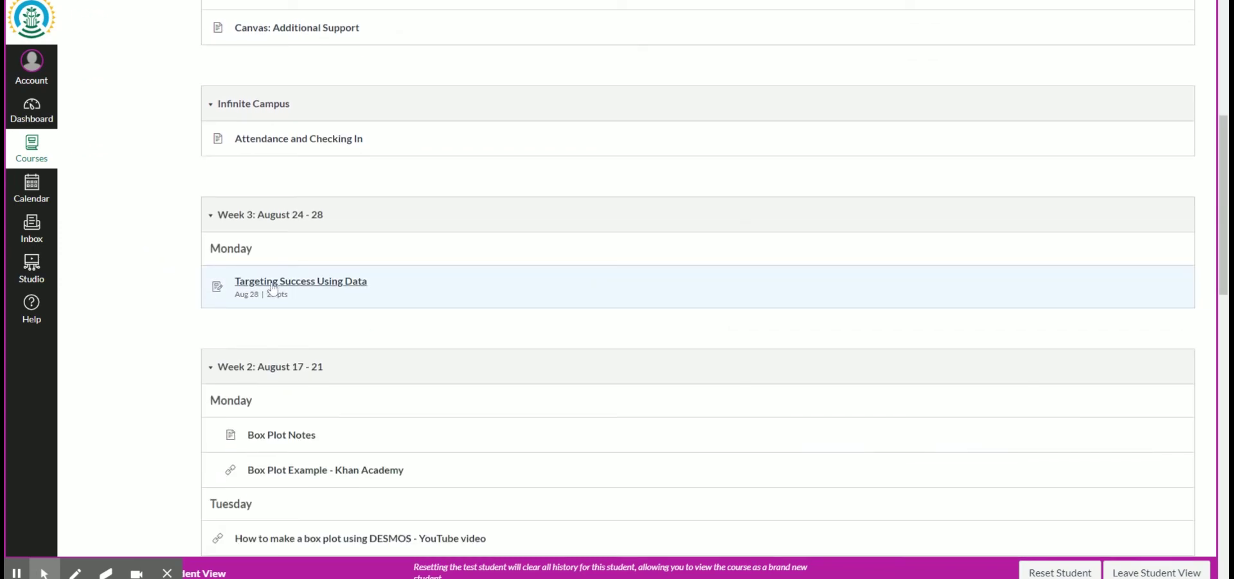
left_click(274, 289)
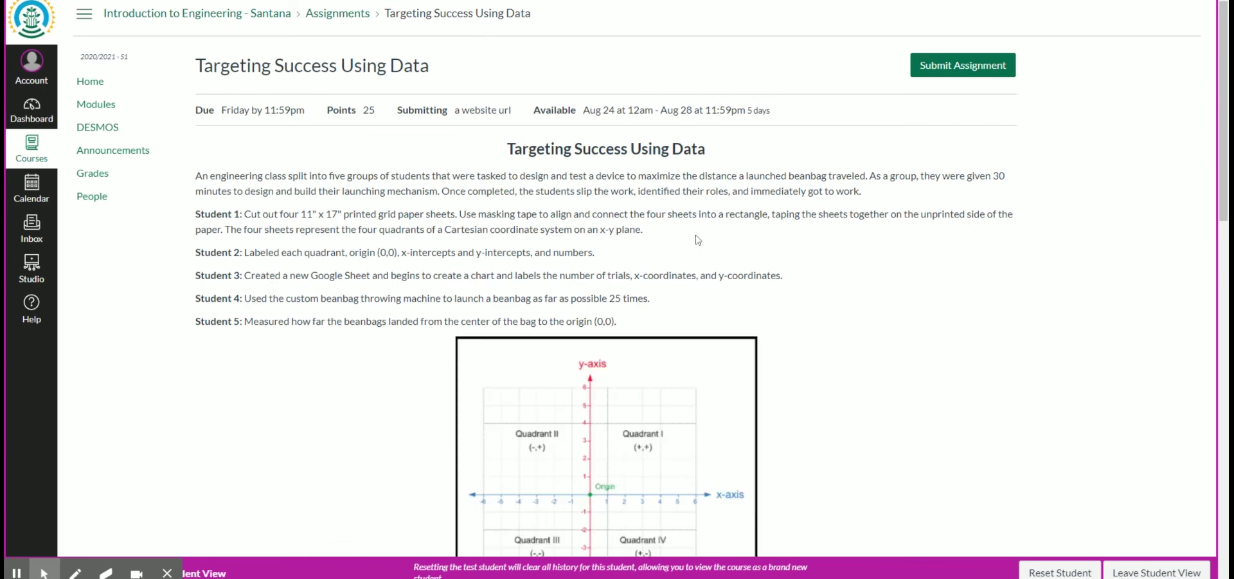
left_click(943, 72)
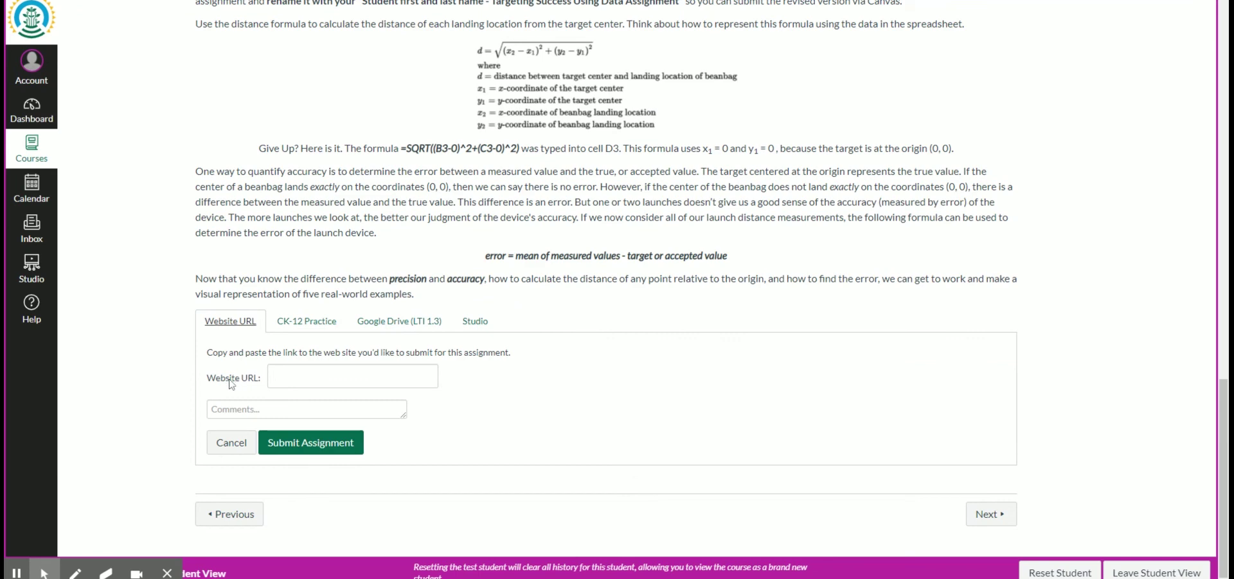
Step: Paste the copied spreadsheet share link into the Website URL field
left_click_drag(240, 380, 216, 379)
left_click(305, 378)
key("ctrl+v")
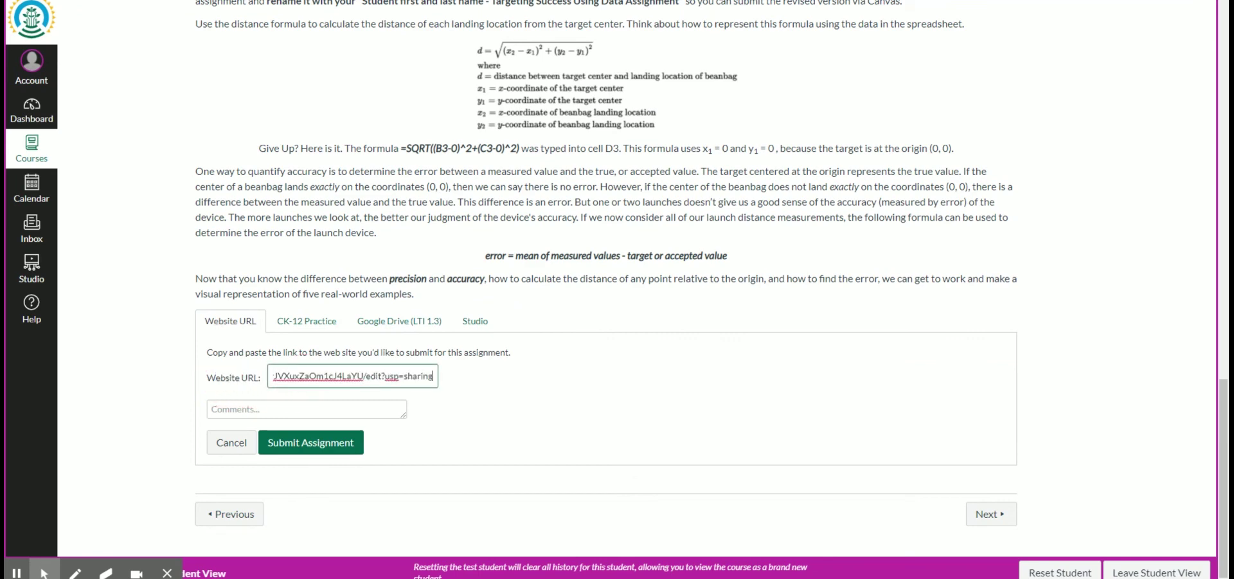